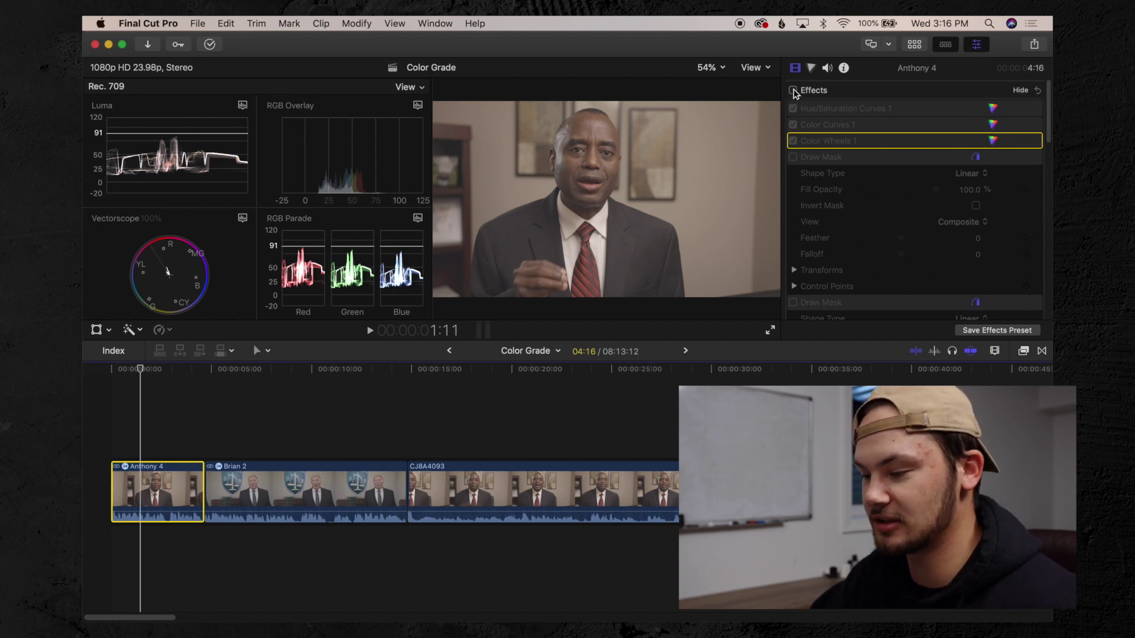
# Turn the first clip's effects back on and move the playhead onto clip CJ8A4093
pyautogui.click(792, 89)
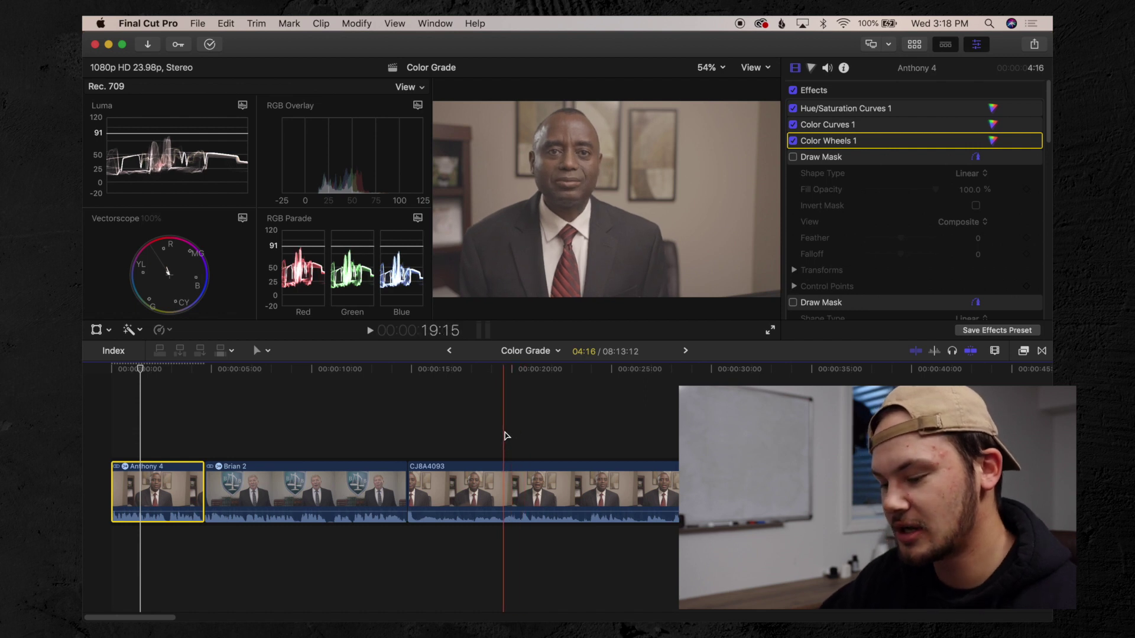
pyautogui.click(505, 435)
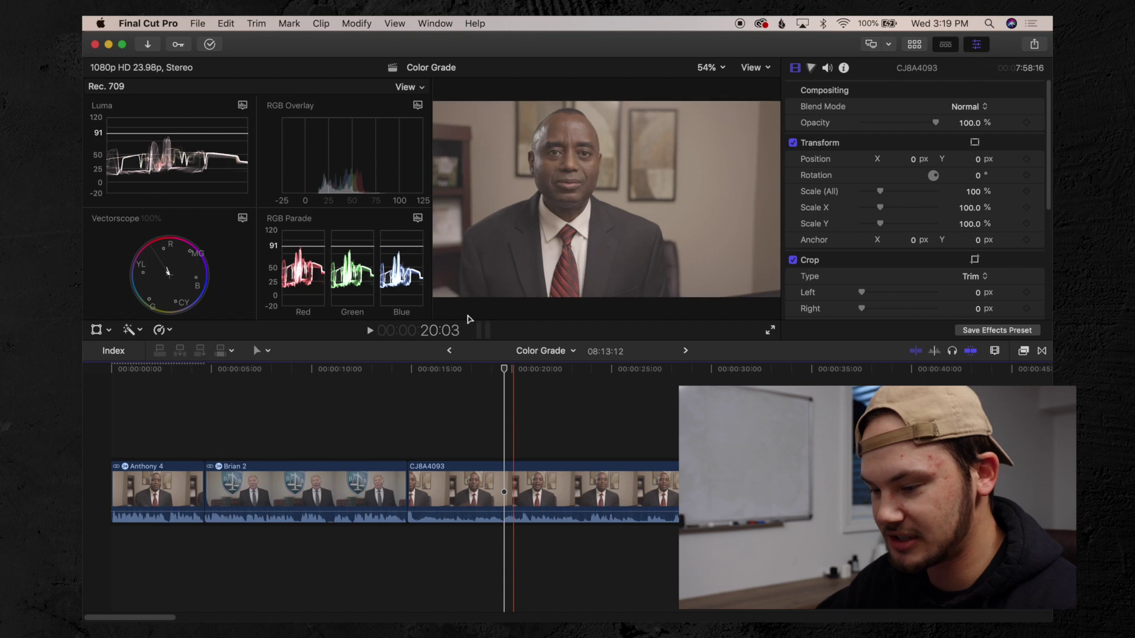
# Add the Base Correction adjustment layer title above clip CJ8A4093, starting at the clip's beginning
pyautogui.press('ctrl+super+1')
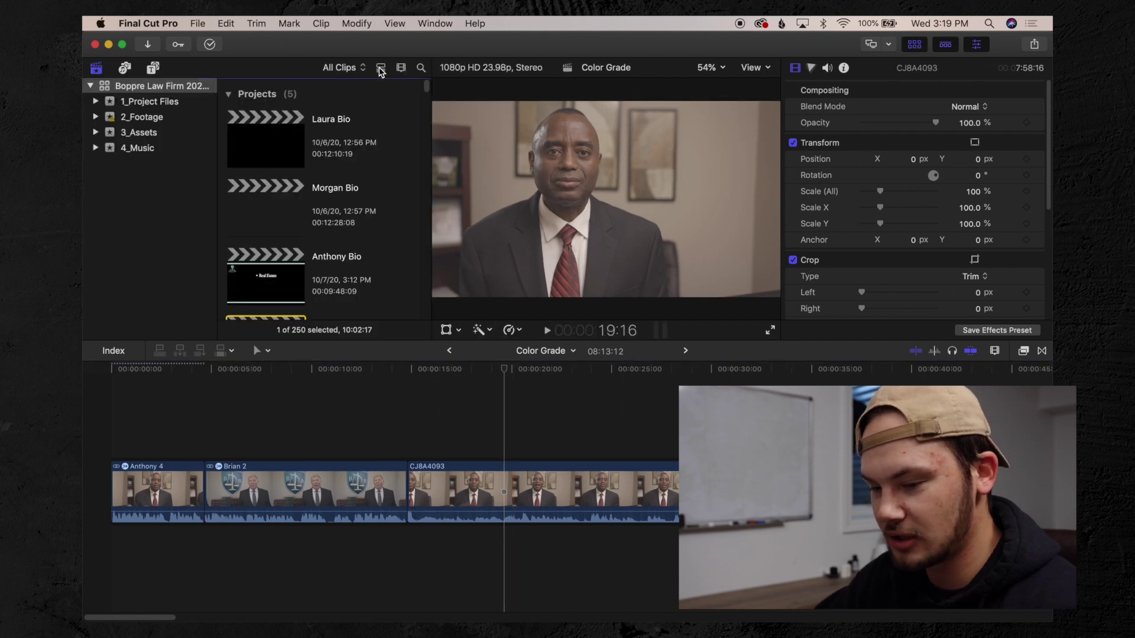
pyautogui.press('alt+super+1')
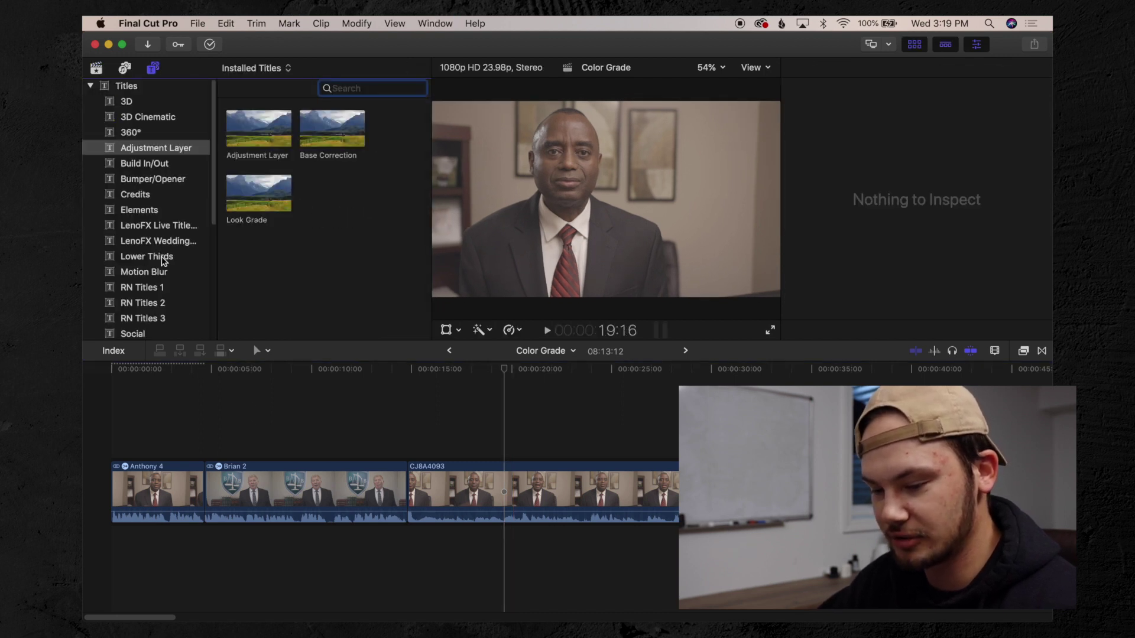
pyautogui.scroll(-5, 142, 236)
pyautogui.scroll(5, 160, 218)
pyautogui.moveTo(332, 128); pyautogui.dragTo(406, 454)
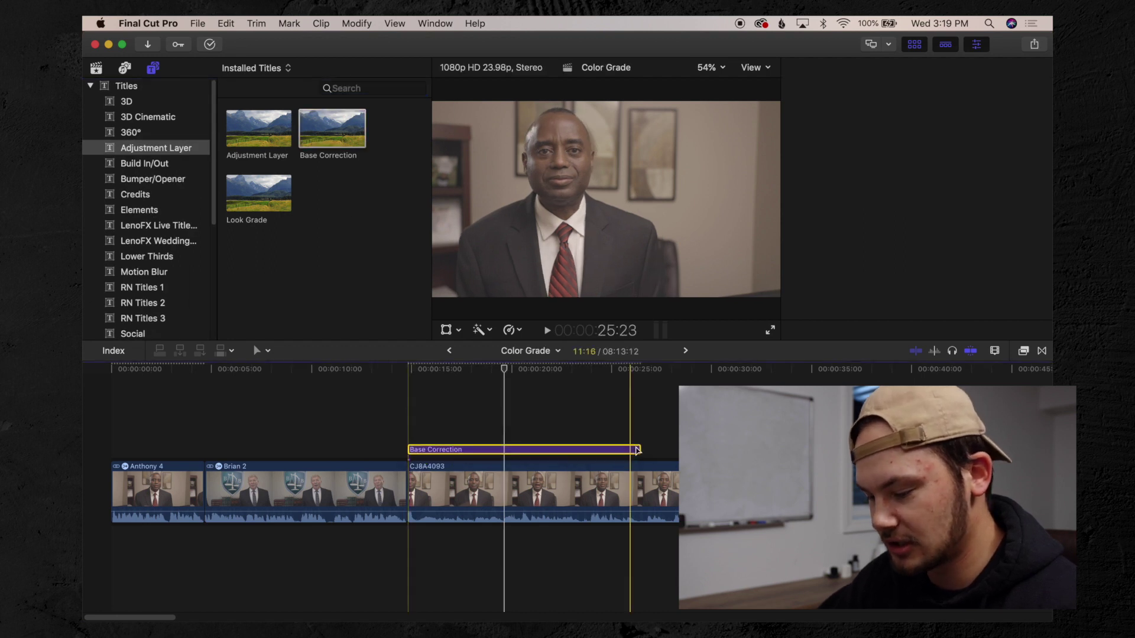
# Show the video scopes and apply the Base Correction preset and Custom LUT effect to the adjustment layer
pyautogui.press('super+4')
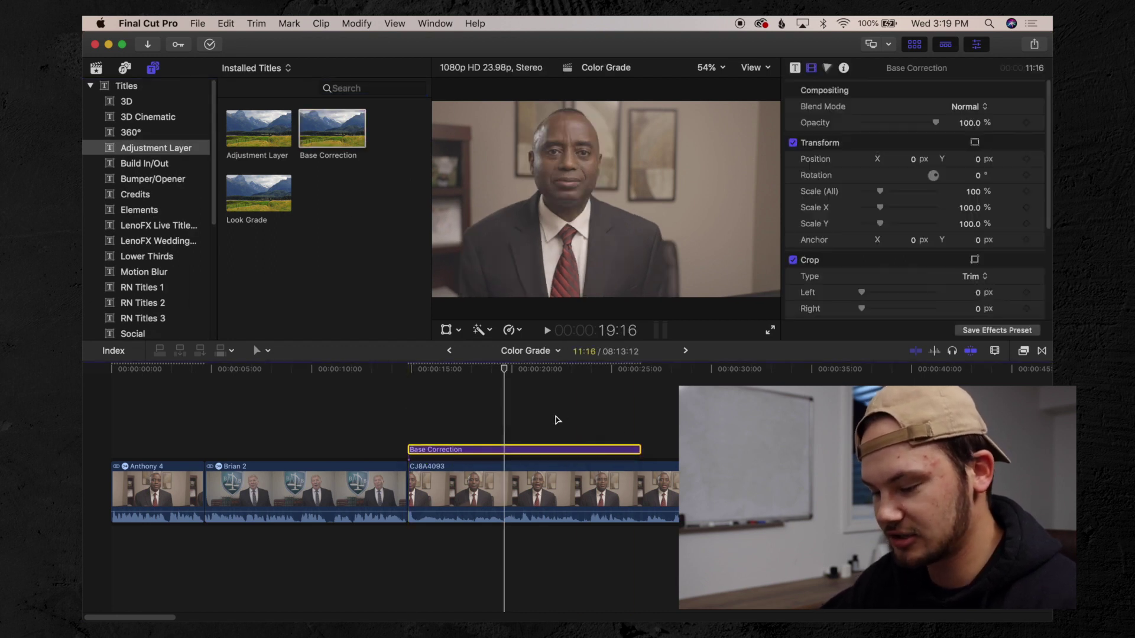
pyautogui.press('super+7')
pyautogui.press('super+5')
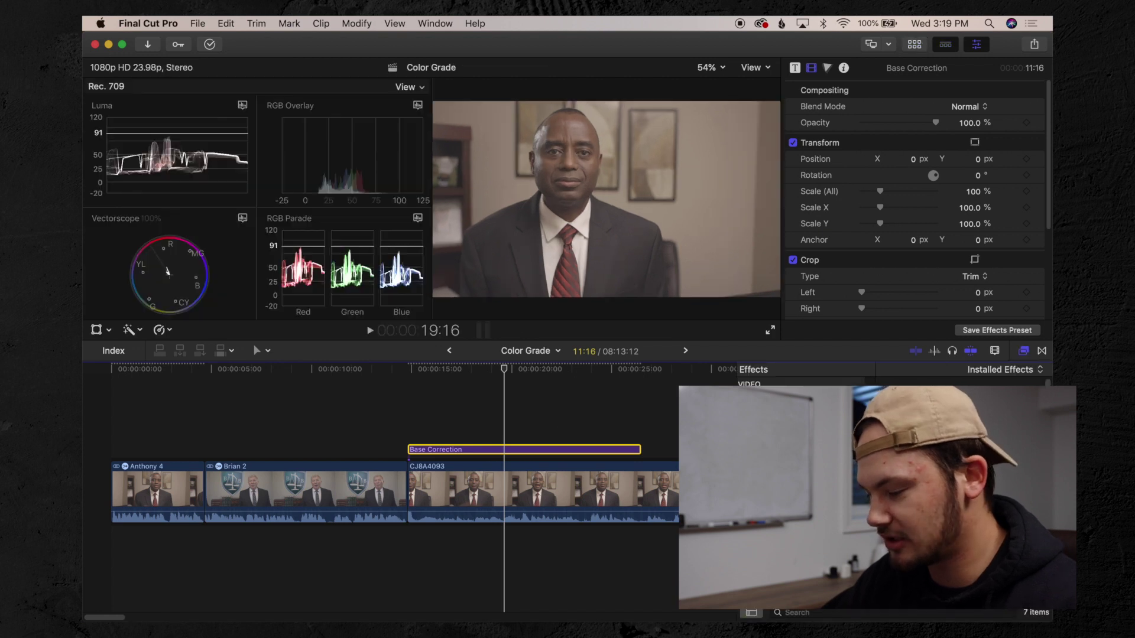
pyautogui.scroll(1, 811, 465)
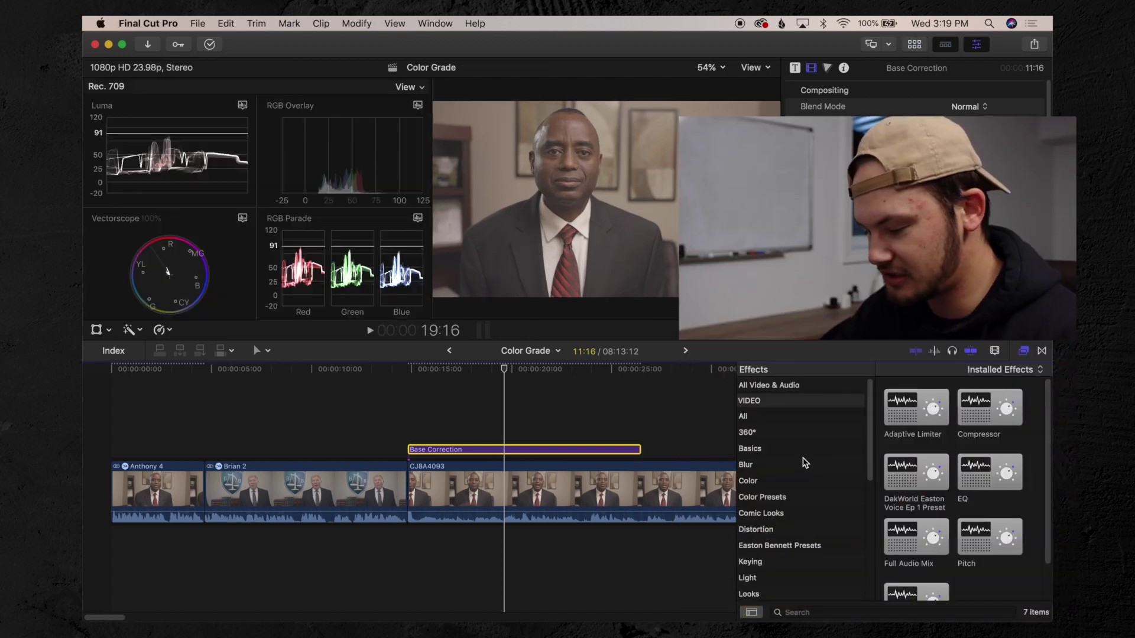
pyautogui.click(803, 545)
pyautogui.moveTo(918, 413); pyautogui.dragTo(559, 450)
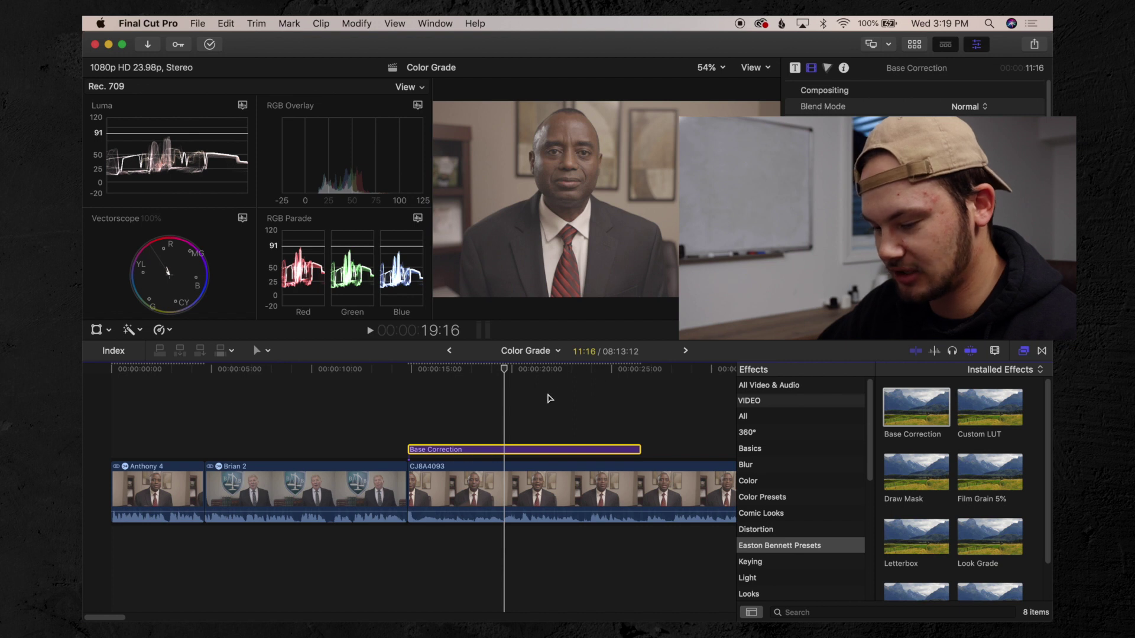
pyautogui.click(520, 452)
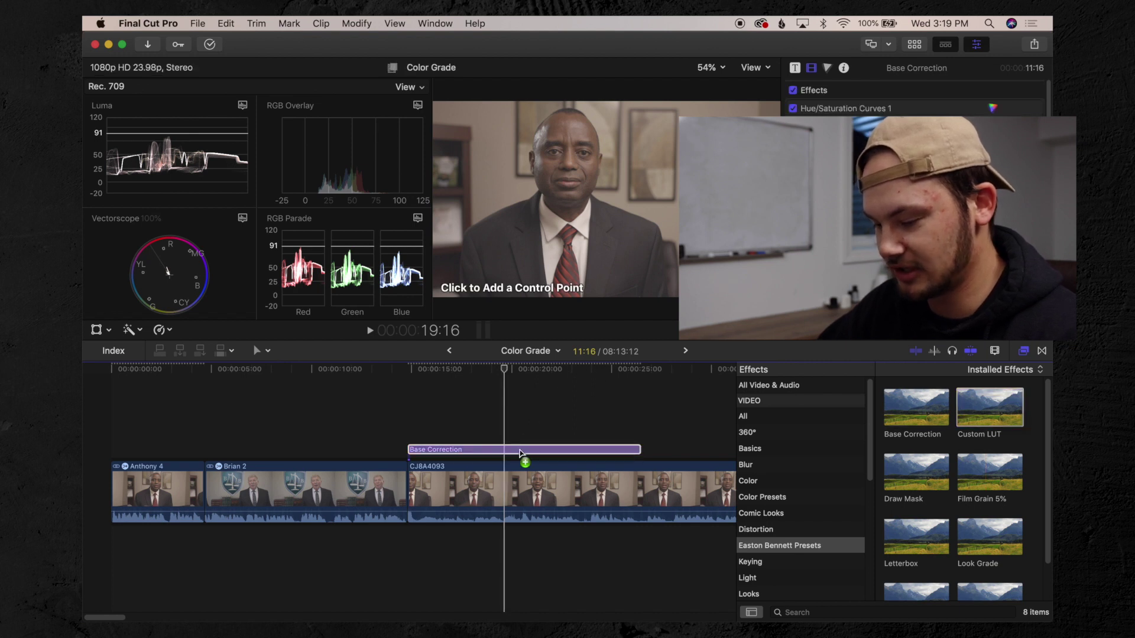
pyautogui.click(1024, 351)
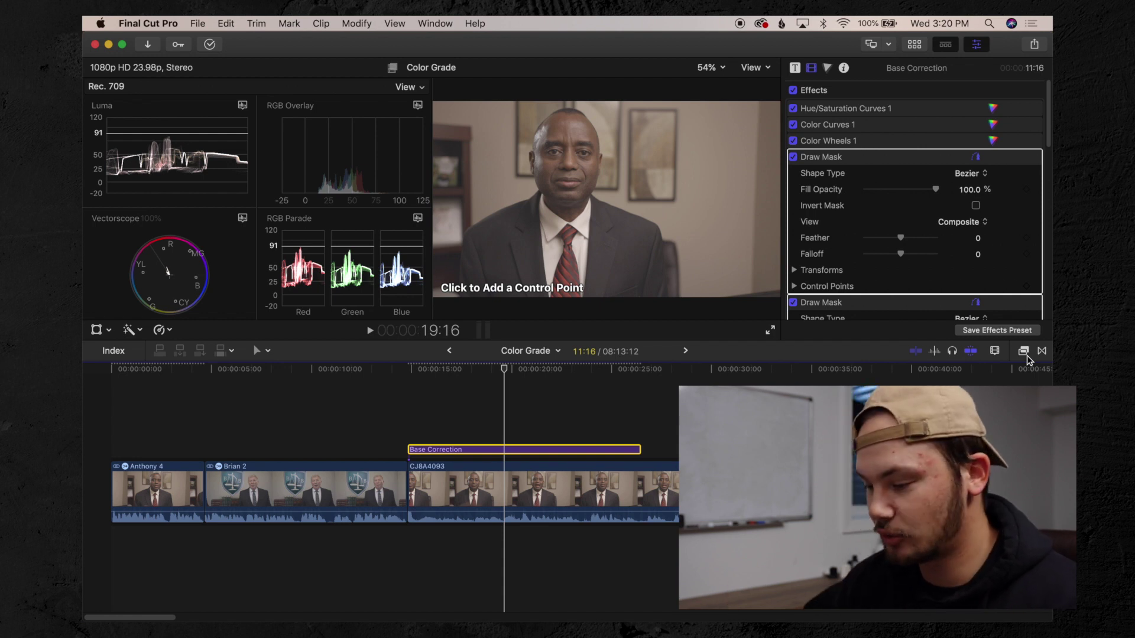
# Set the layer's Custom LUT to Lutifyme_Parker_Walbeck_Canon Cinema Gamut - Canon Log 1
pyautogui.scroll(-1, 978, 175)
pyautogui.scroll(-4, 963, 183)
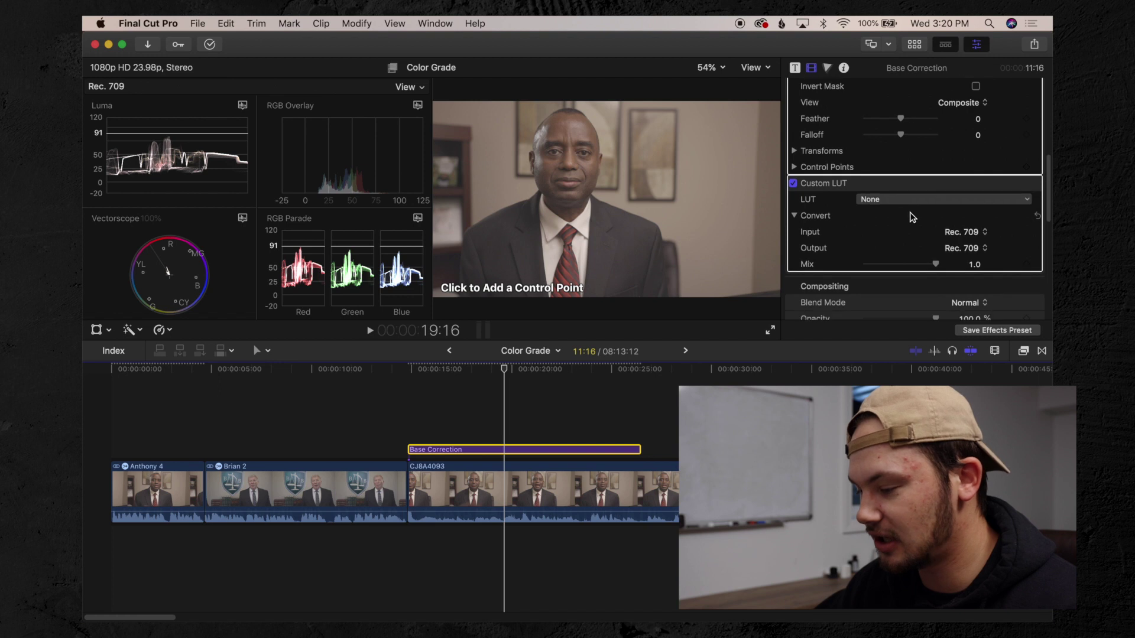
pyautogui.click(864, 210)
pyautogui.click(879, 201)
pyautogui.moveTo(898, 275)
pyautogui.moveTo(819, 275)
pyautogui.moveTo(704, 308)
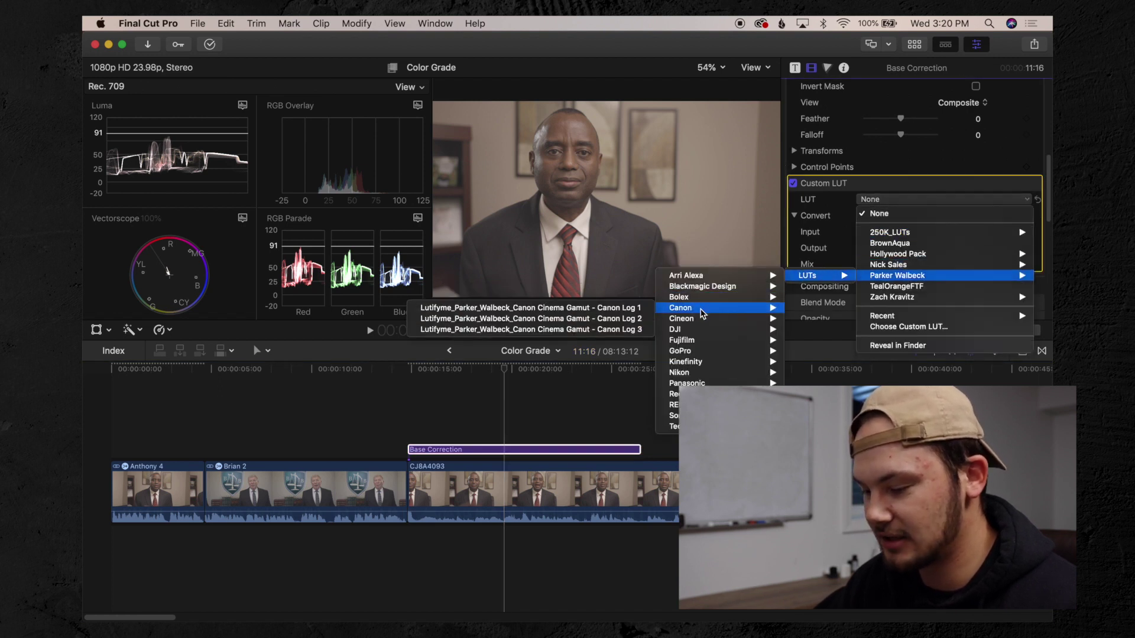
pyautogui.click(617, 308)
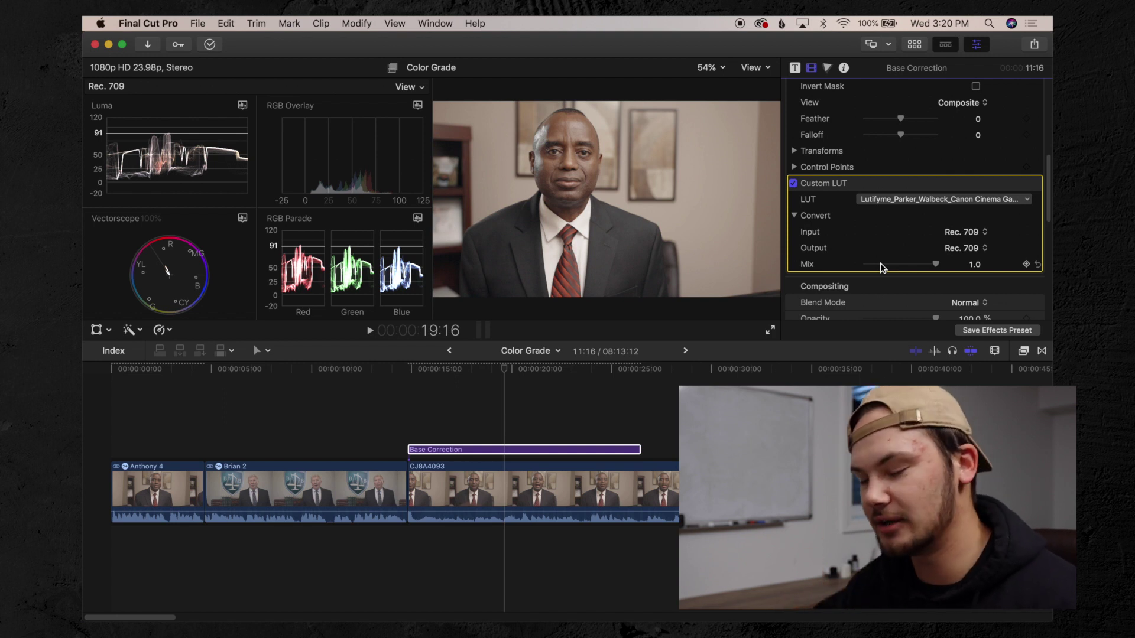
# Switch the video scopes to a two-up side-by-side layout with the Vectorscope and RGB Parade
pyautogui.click(407, 87)
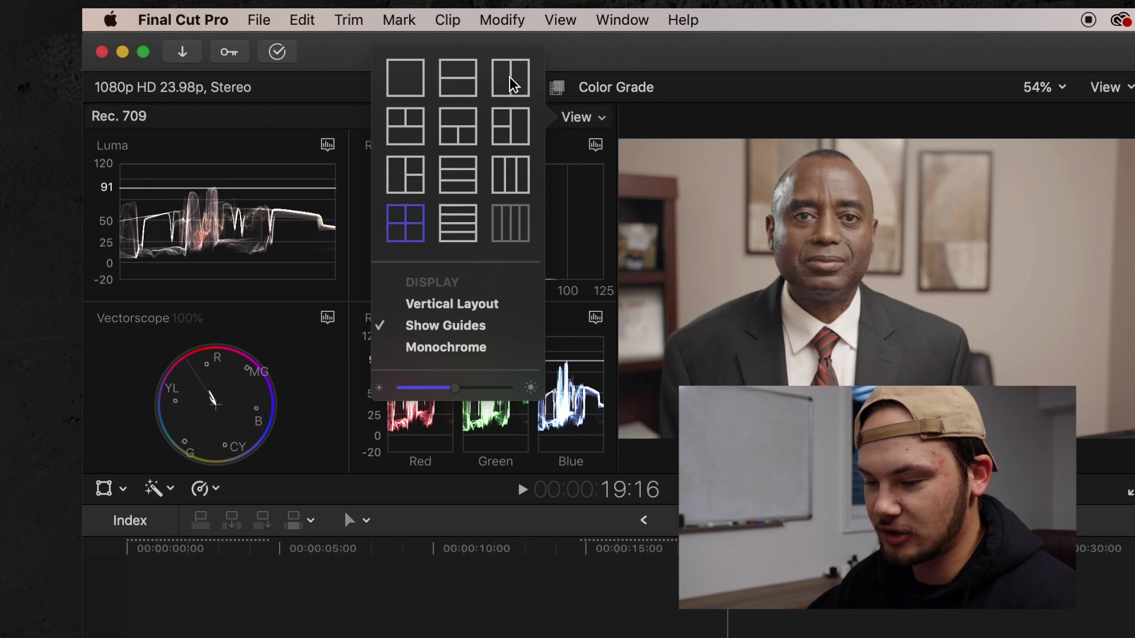
pyautogui.click(512, 81)
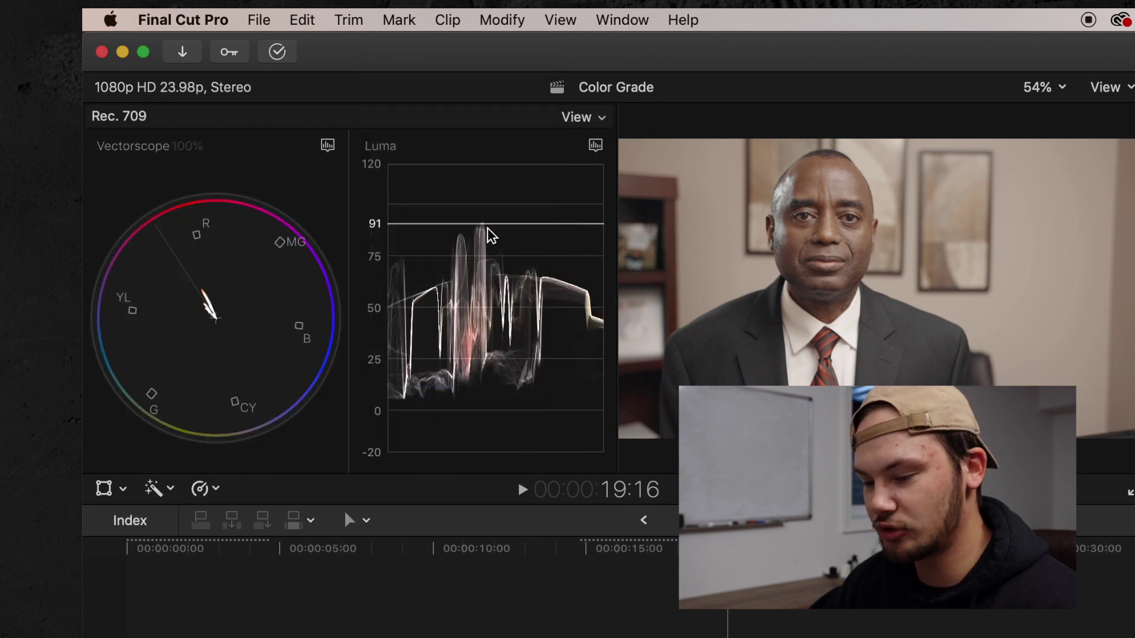
pyautogui.click(597, 147)
pyautogui.click(608, 187)
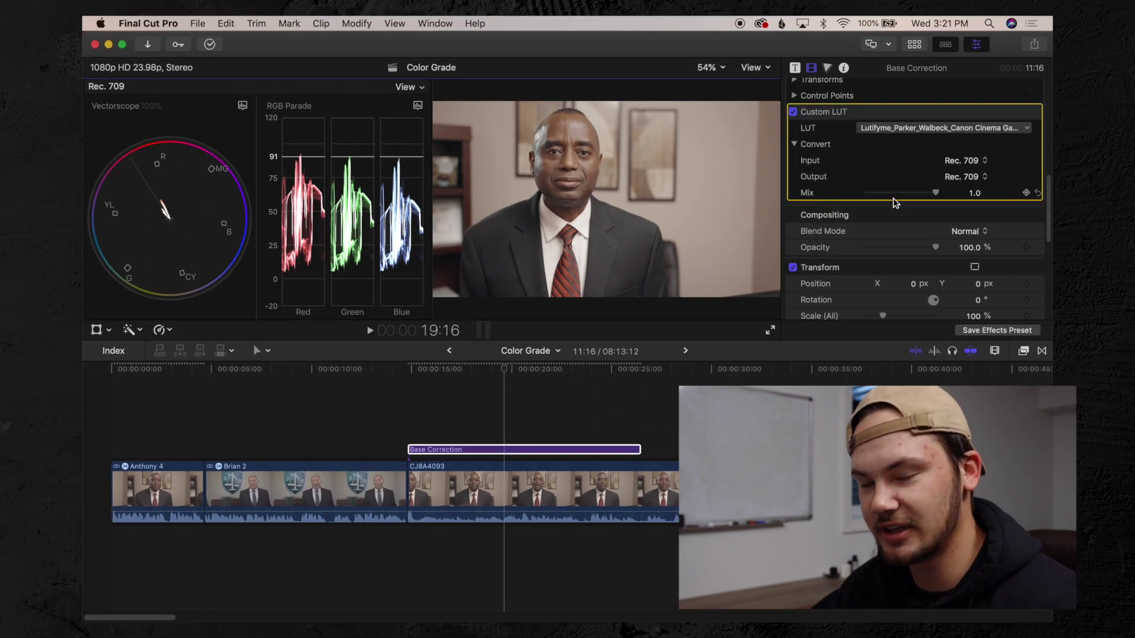
# Reduce the Custom LUT's mix to 0.25 and toggle the effect to compare the image with and without it
pyautogui.moveTo(935, 193); pyautogui.dragTo(882, 197)
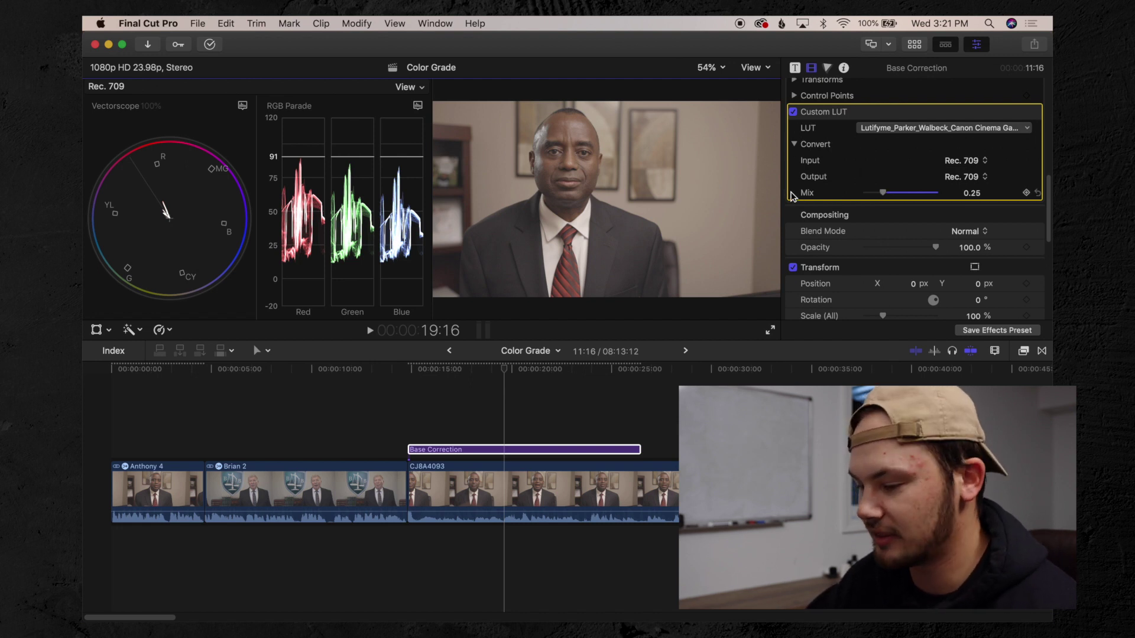
pyautogui.click(793, 111)
pyautogui.click(793, 112)
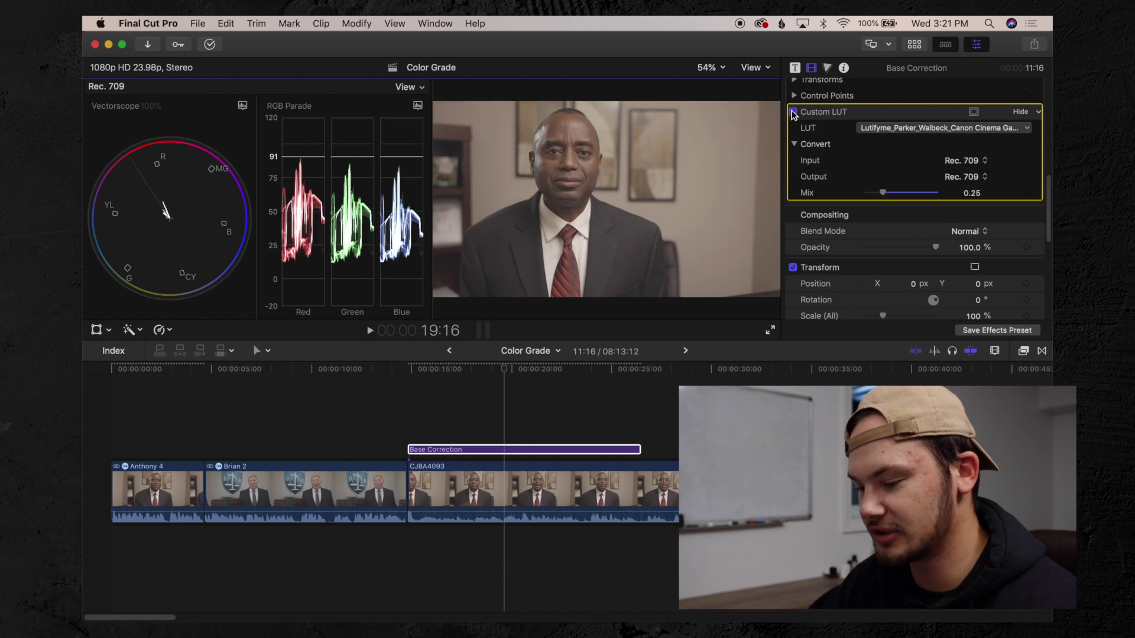
pyautogui.click(793, 112)
pyautogui.click(793, 112)
# Lower the shadows' brightness and raise the highlights' brightness in Color Wheels 1
pyautogui.scroll(5, 827, 171)
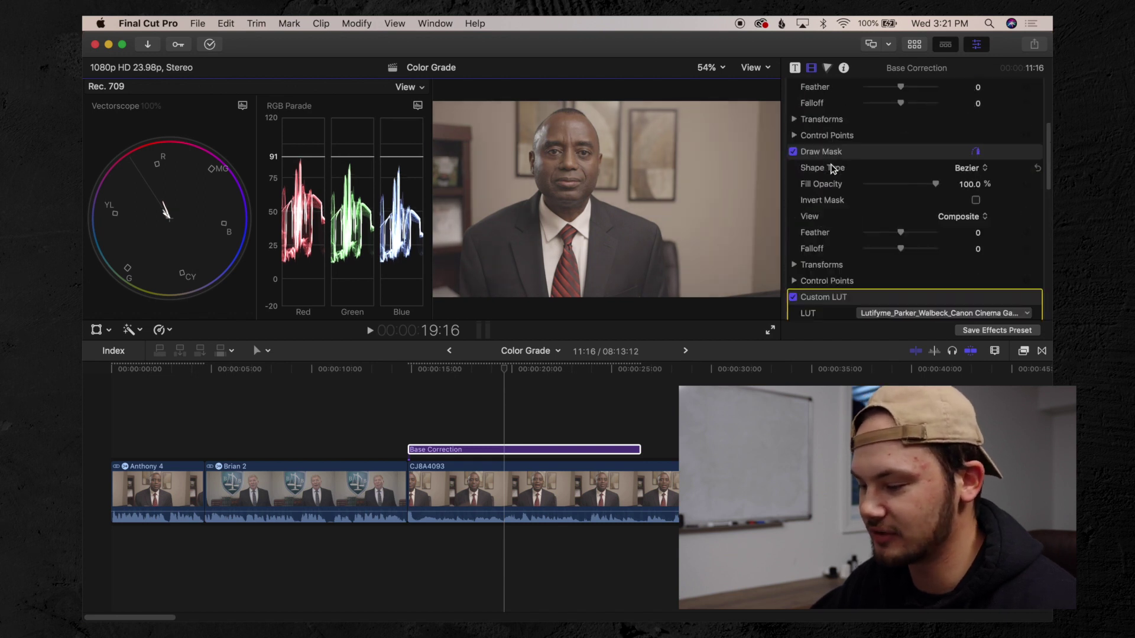
pyautogui.scroll(5, 869, 203)
pyautogui.moveTo(888, 219); pyautogui.dragTo(883, 231)
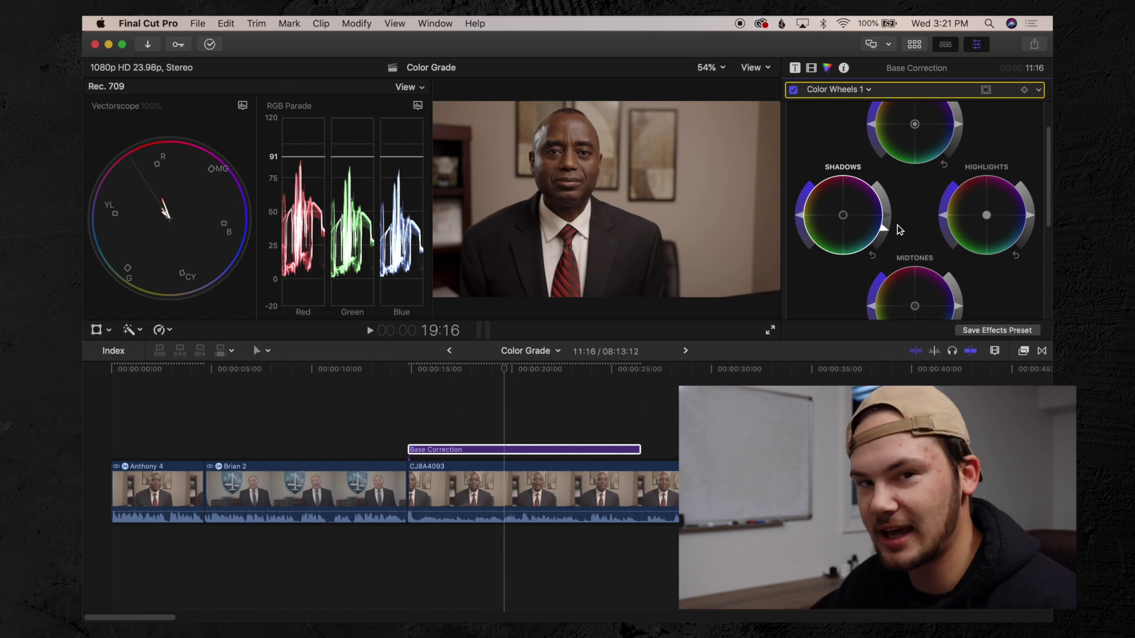
pyautogui.scroll(2, 910, 225)
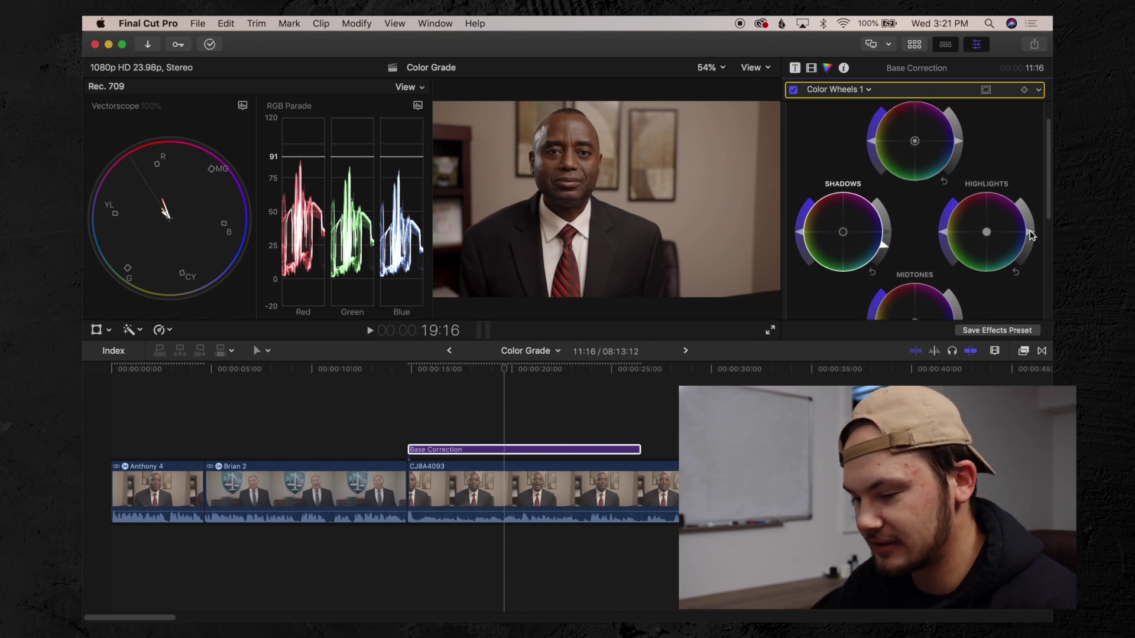
pyautogui.moveTo(1031, 230); pyautogui.dragTo(1031, 222)
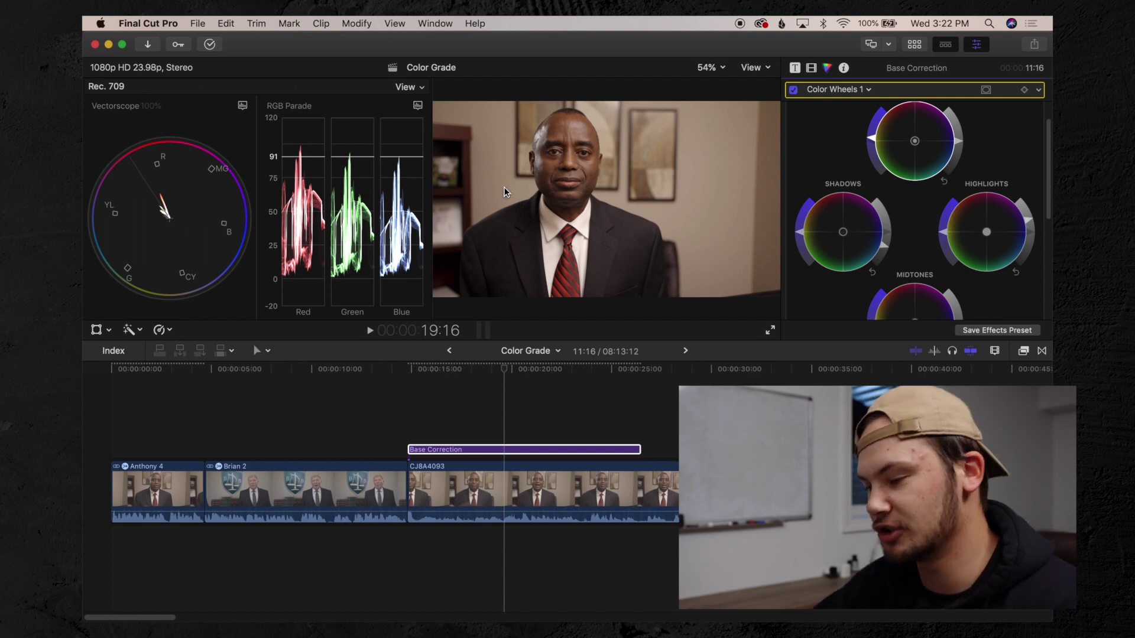
# Draw a closed linear mask around the white shirt and collar on one side of the tie using the first Draw Mask
pyautogui.click(810, 68)
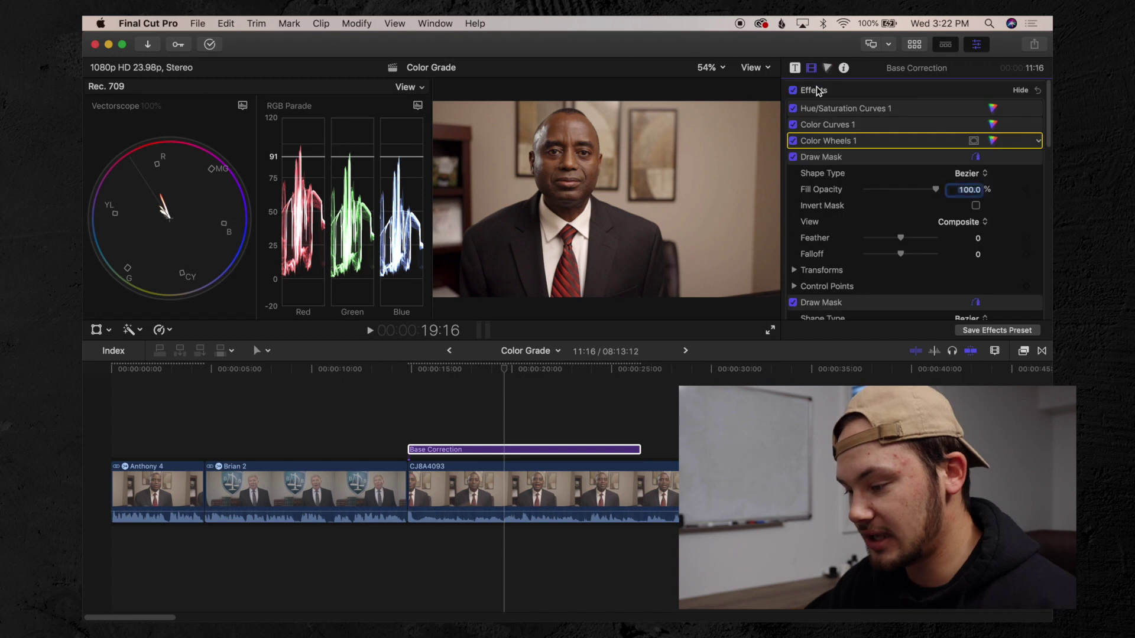
pyautogui.click(839, 158)
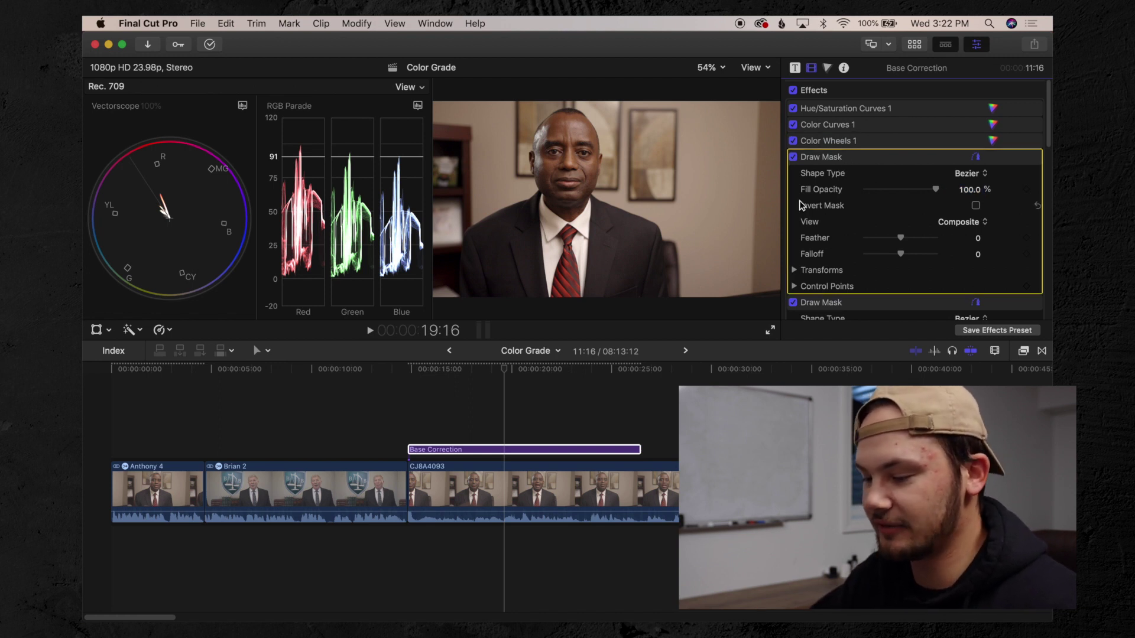
pyautogui.click(541, 199)
pyautogui.click(549, 284)
pyautogui.click(559, 238)
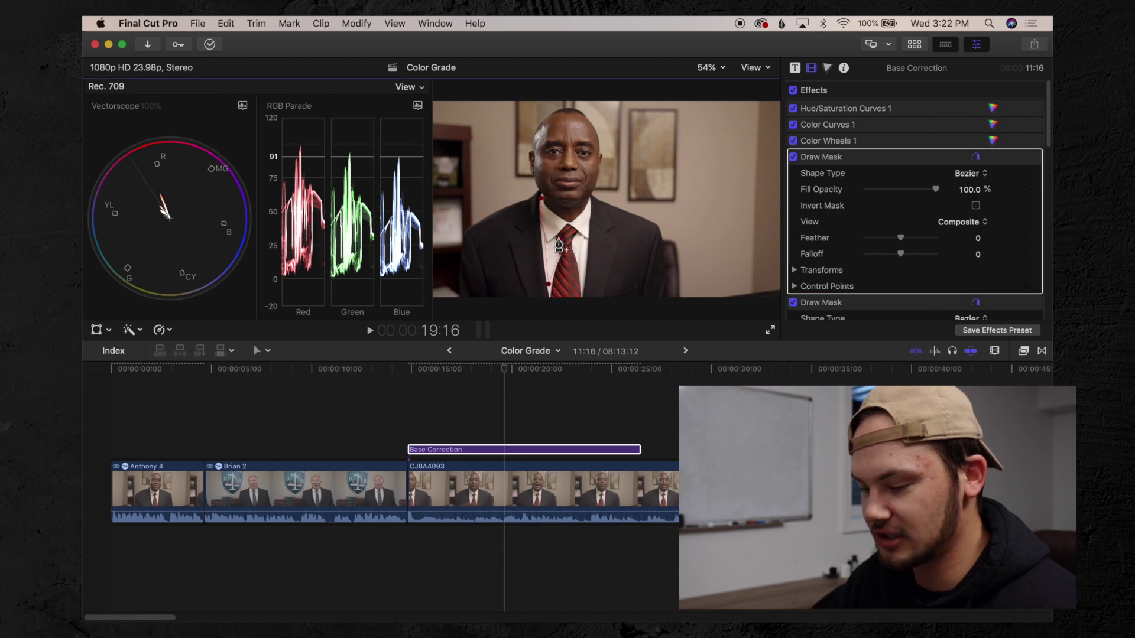
pyautogui.click(541, 198)
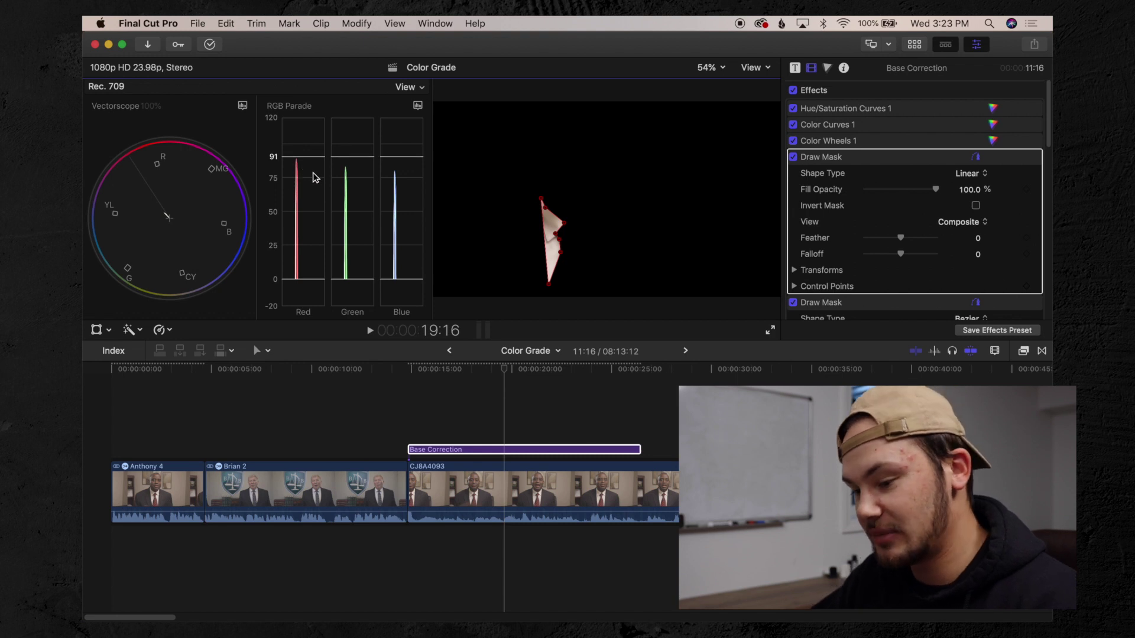
# White-balance the masked shirt in Color Wheels 1 with a temperature of 4138 and a tint of -9
pyautogui.press('super+6')
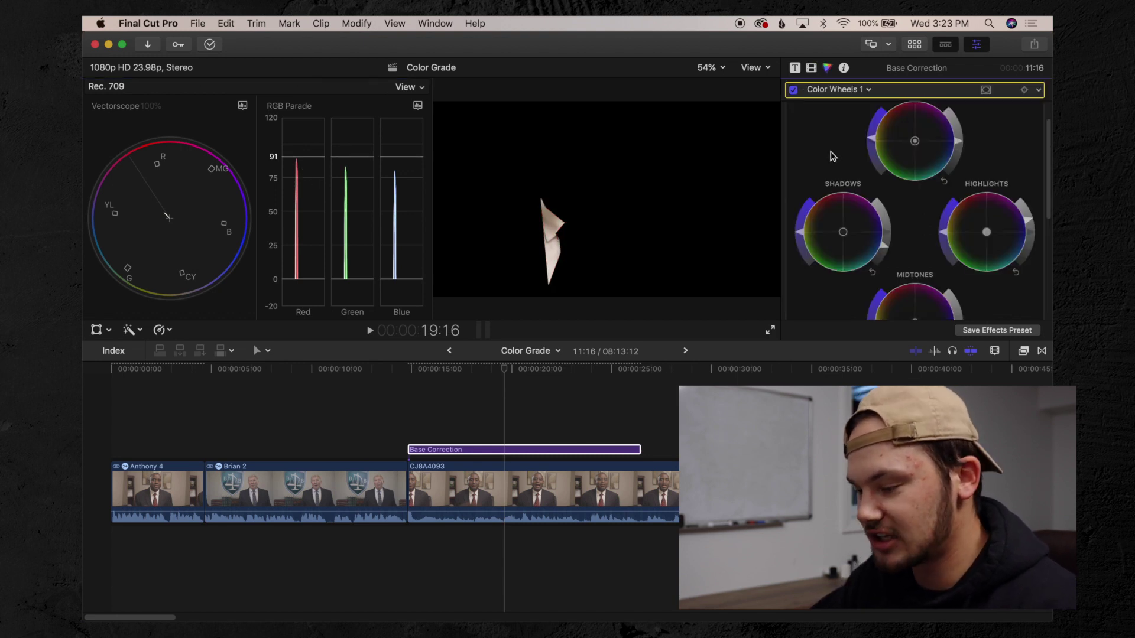
pyautogui.scroll(-5, 875, 165)
pyautogui.scroll(-5, 904, 187)
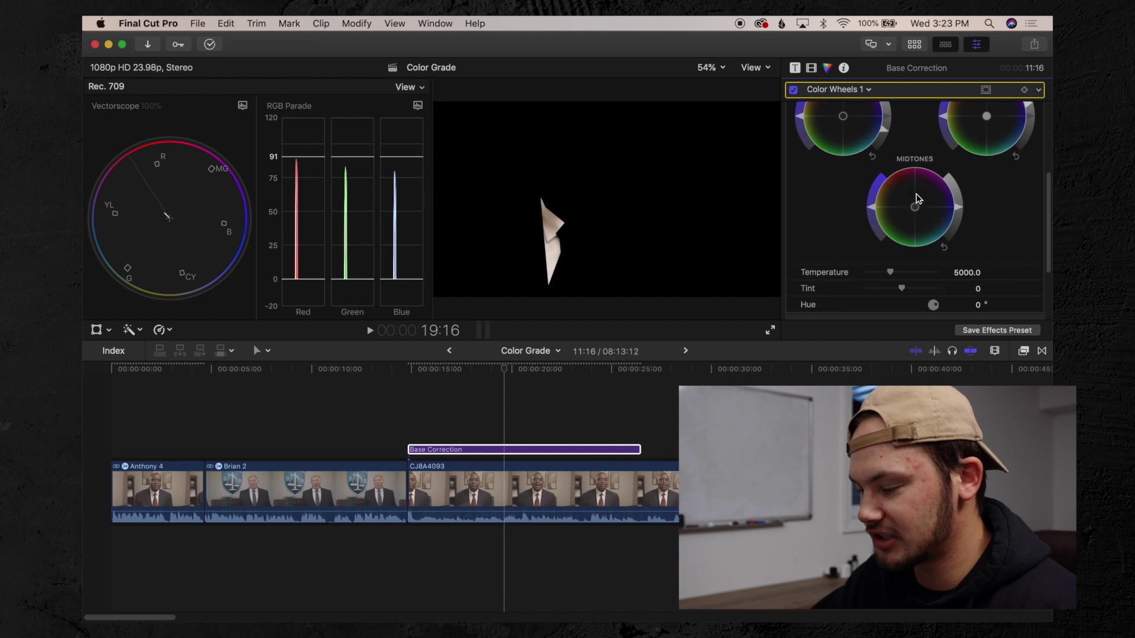
pyautogui.moveTo(894, 229); pyautogui.dragTo(884, 231)
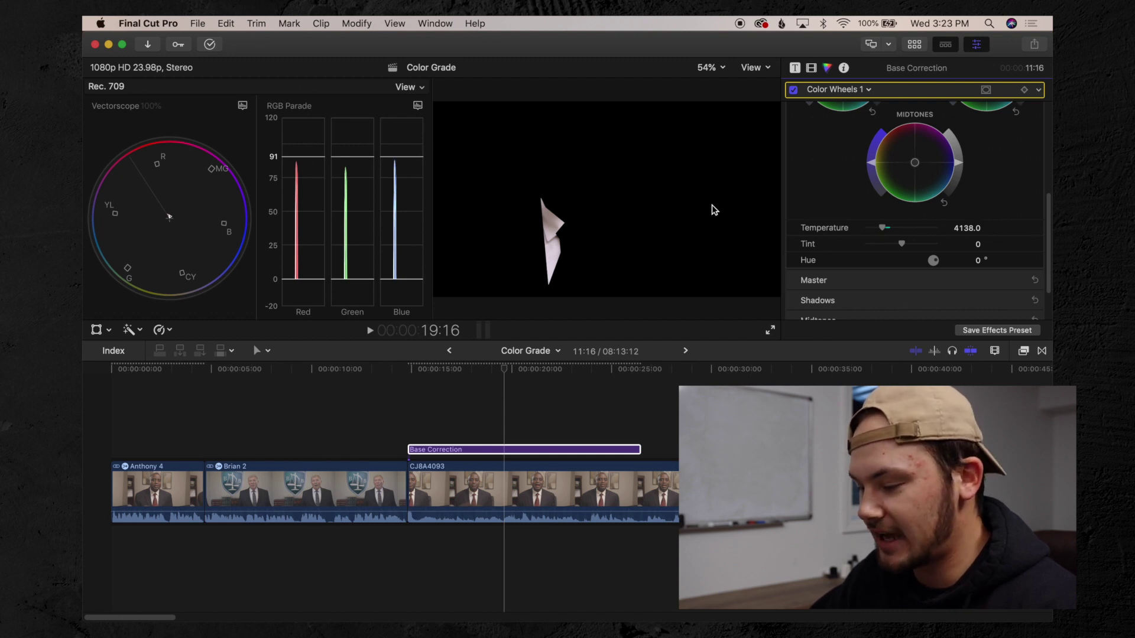
pyautogui.moveTo(901, 244); pyautogui.dragTo(899, 244)
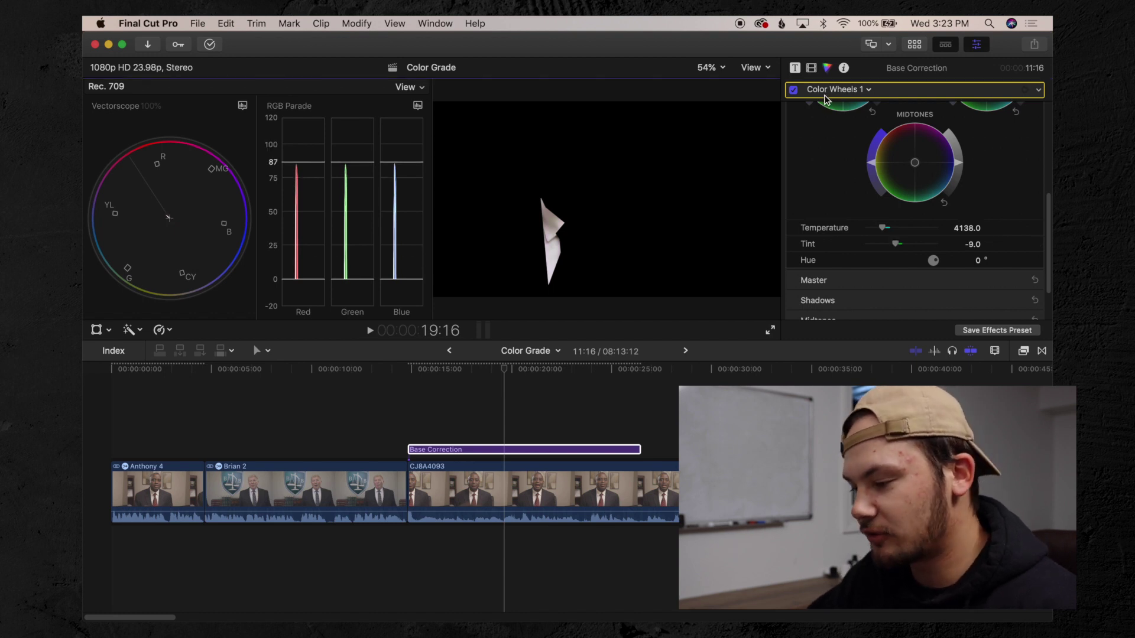
# Disable the first Draw Mask and toggle Color Wheels 1 off and on to compare the correction
pyautogui.click(811, 67)
pyautogui.click(793, 157)
pyautogui.click(793, 141)
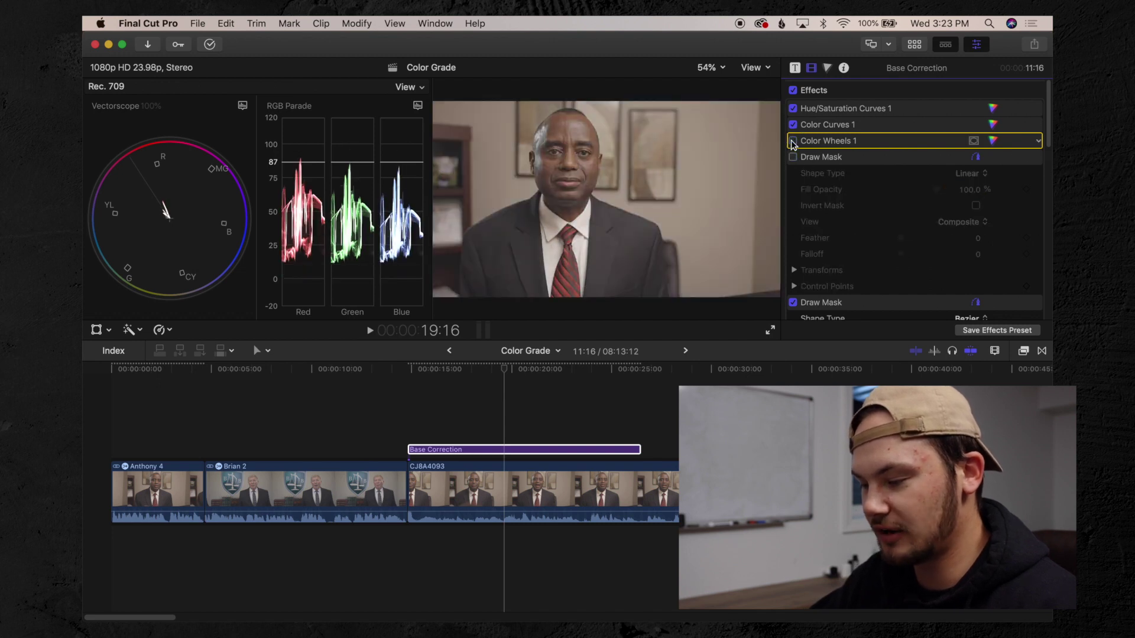
pyautogui.click(793, 141)
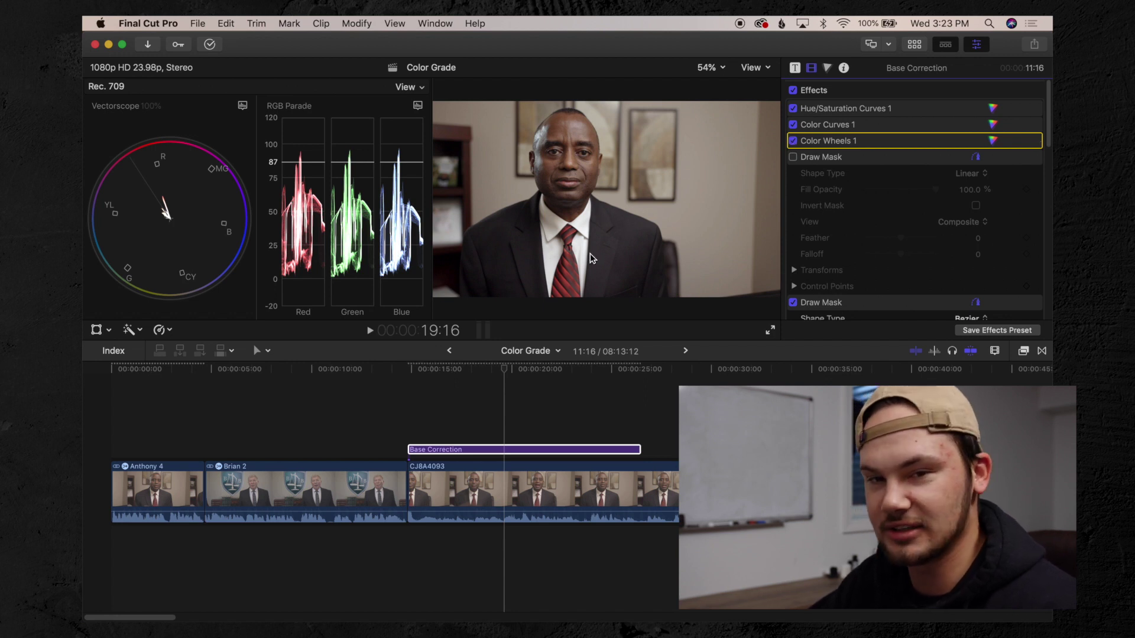
# Add a slightly lowered shadow point and a highlight point to the luma curve in Color Curves 1
pyautogui.click(843, 127)
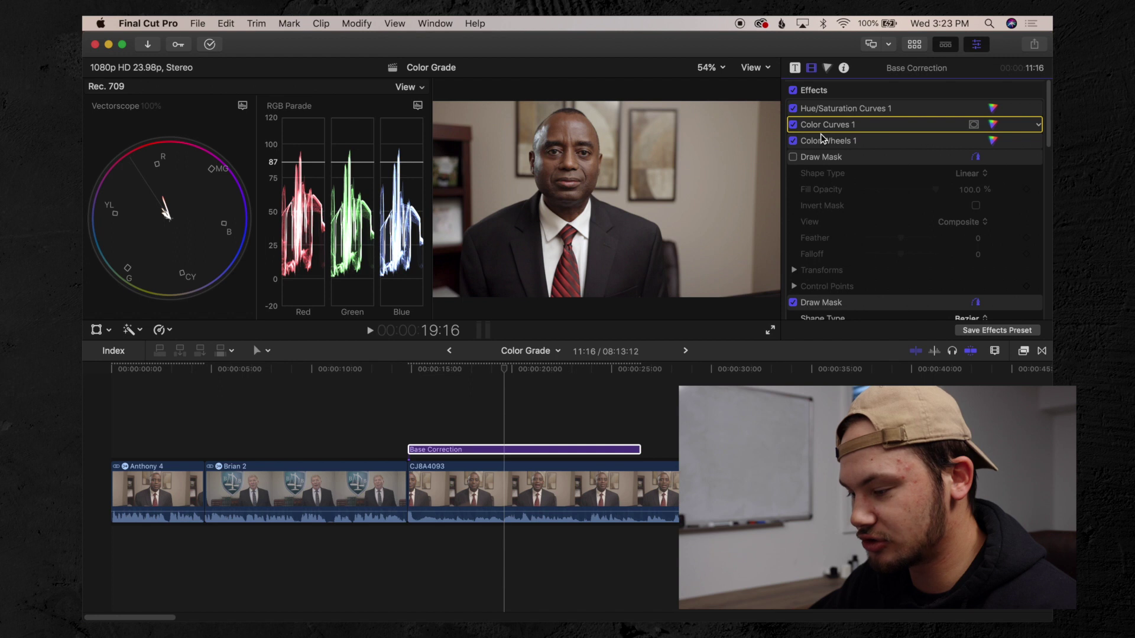
pyautogui.doubleClick(827, 128)
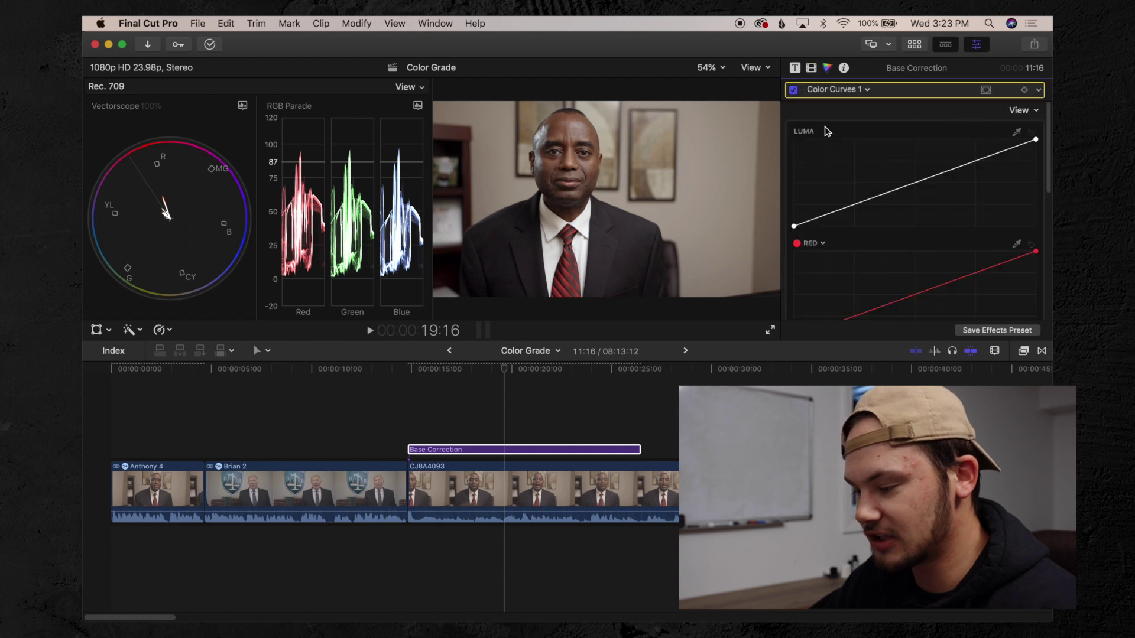
pyautogui.click(855, 207)
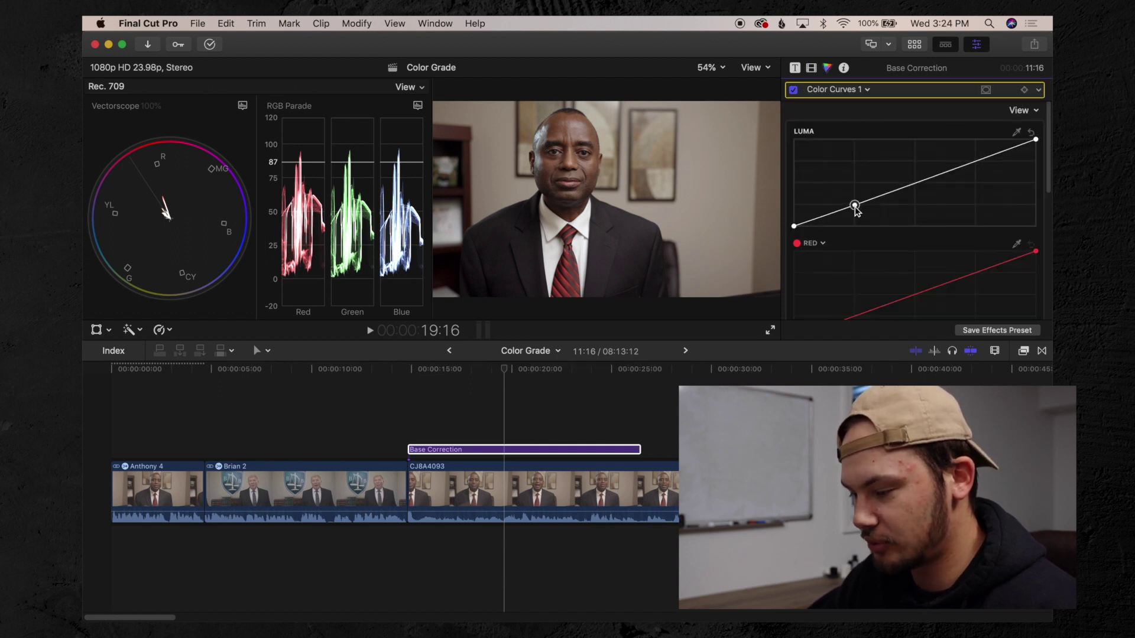
pyautogui.moveTo(856, 211); pyautogui.dragTo(856, 212)
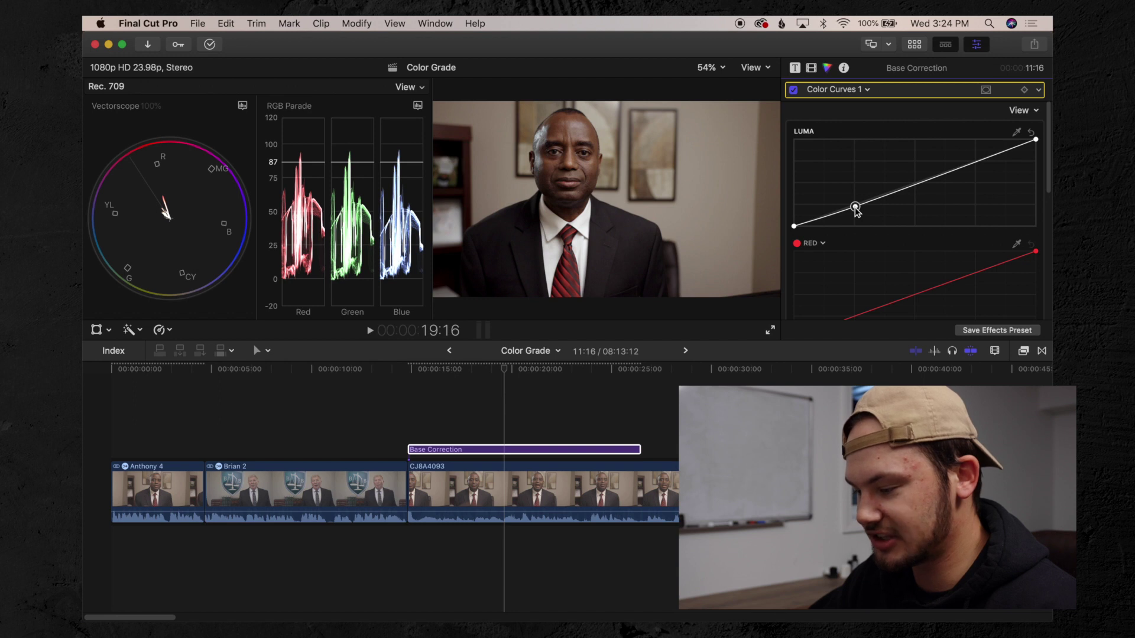
pyautogui.click(976, 161)
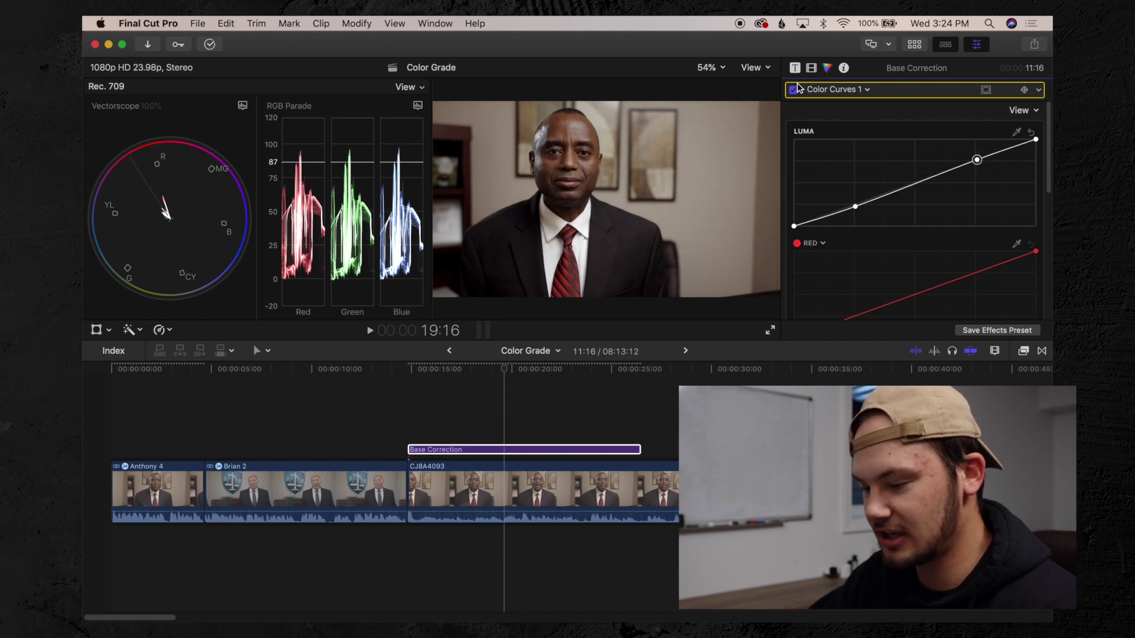
# Toggle Color Curves 1 off and on to compare, and fine-tune the shadow point on its luma curve
pyautogui.click(793, 89)
pyautogui.click(793, 89)
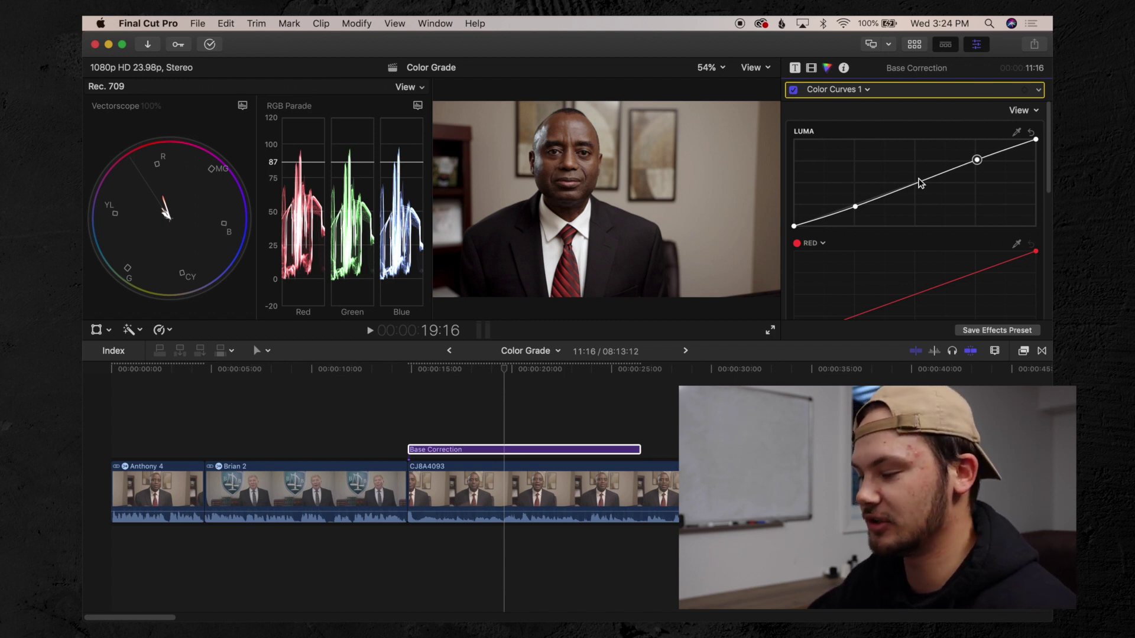
pyautogui.scroll(-2, 895, 213)
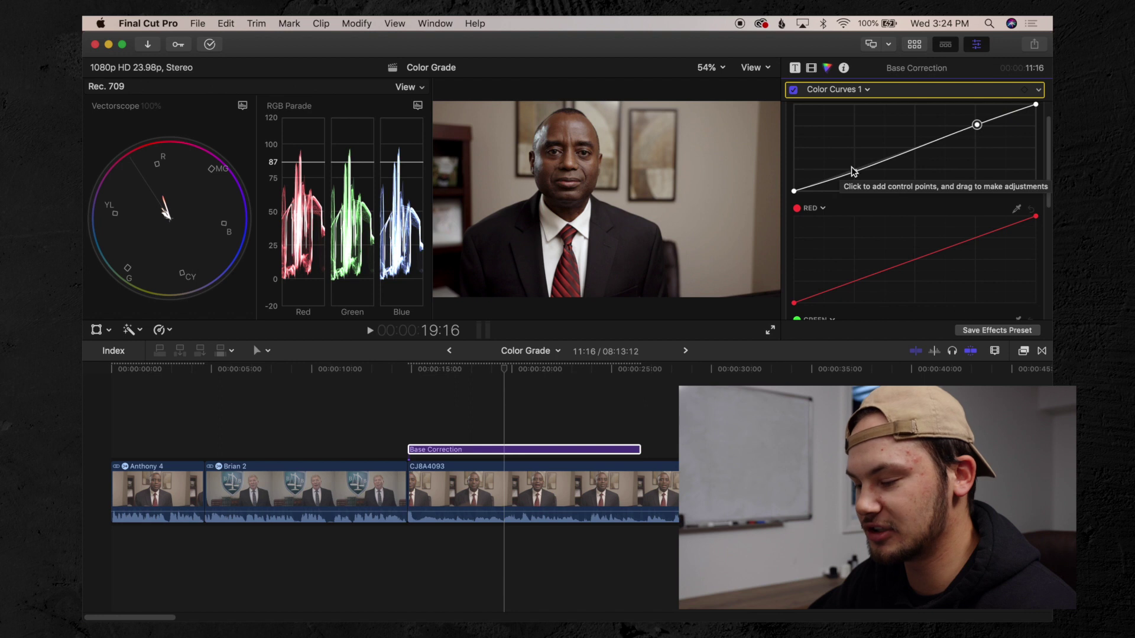
pyautogui.click(854, 171)
pyautogui.moveTo(859, 171); pyautogui.dragTo(860, 174)
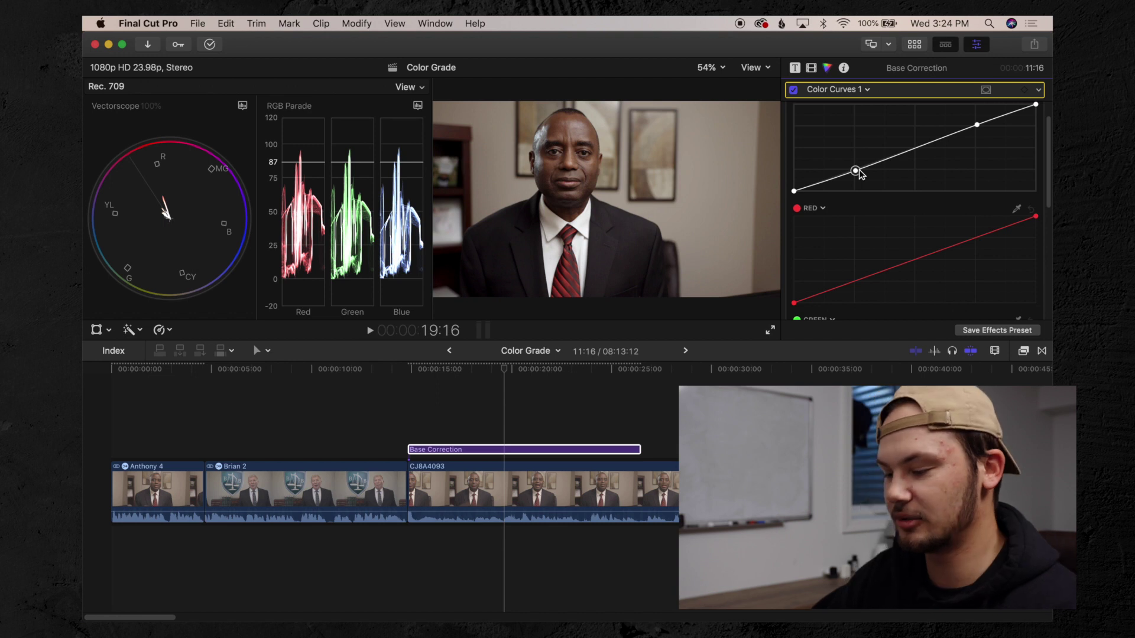
# Add a control point in the lower quarter of the blue curve in Color Curves 1, keeping its black point at the origin
pyautogui.scroll(-10, 896, 210)
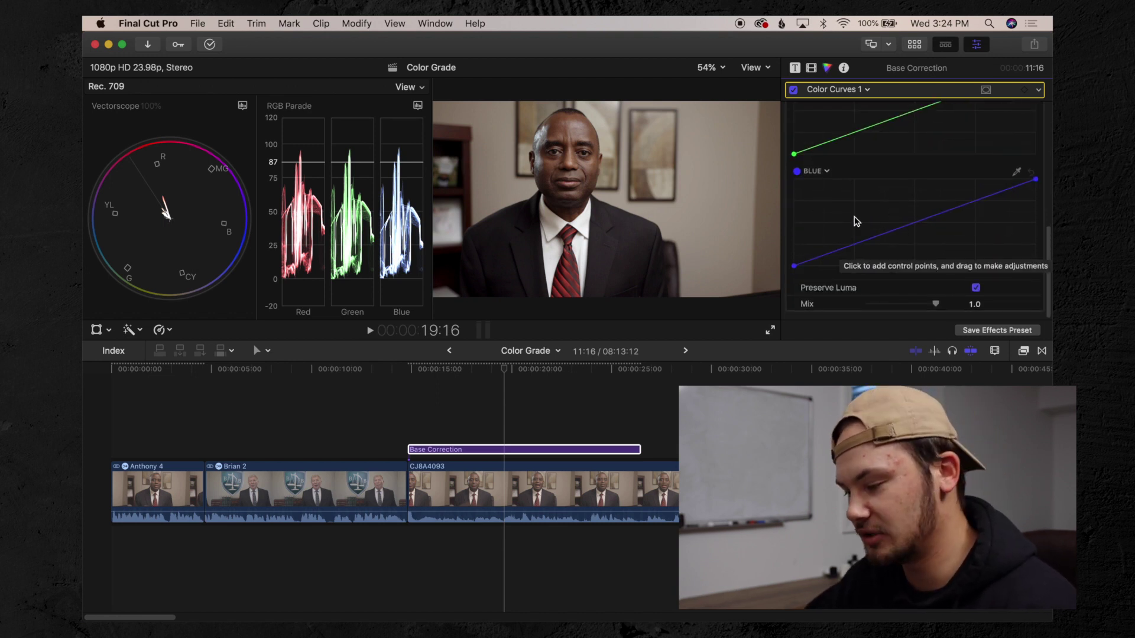
pyautogui.scroll(10, 886, 224)
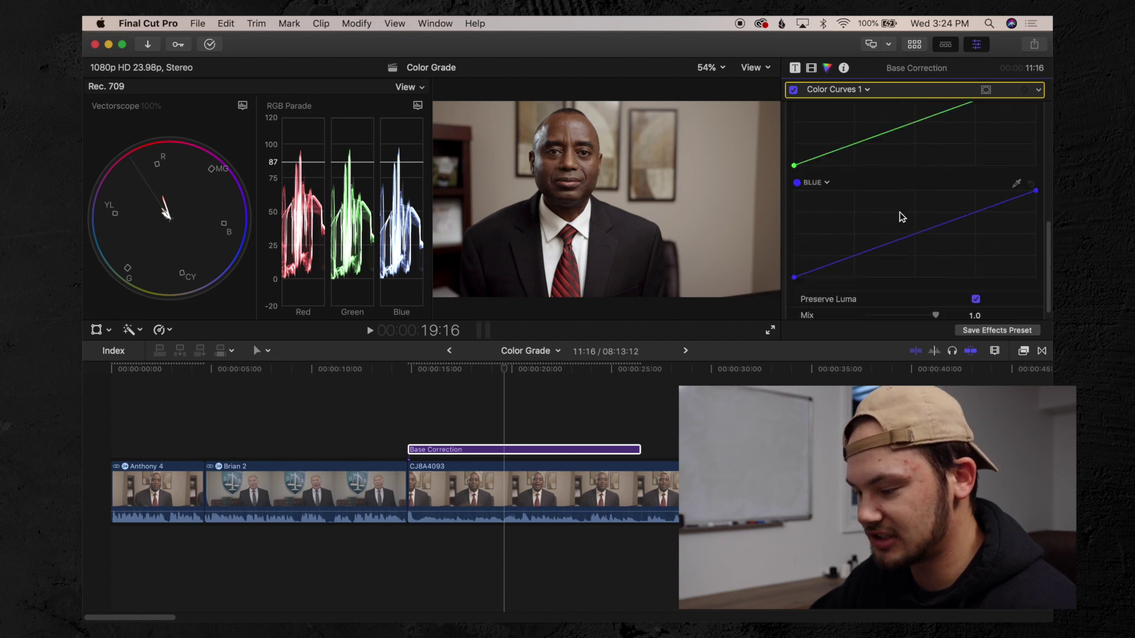
pyautogui.scroll(-5, 901, 217)
pyautogui.scroll(-3, 874, 195)
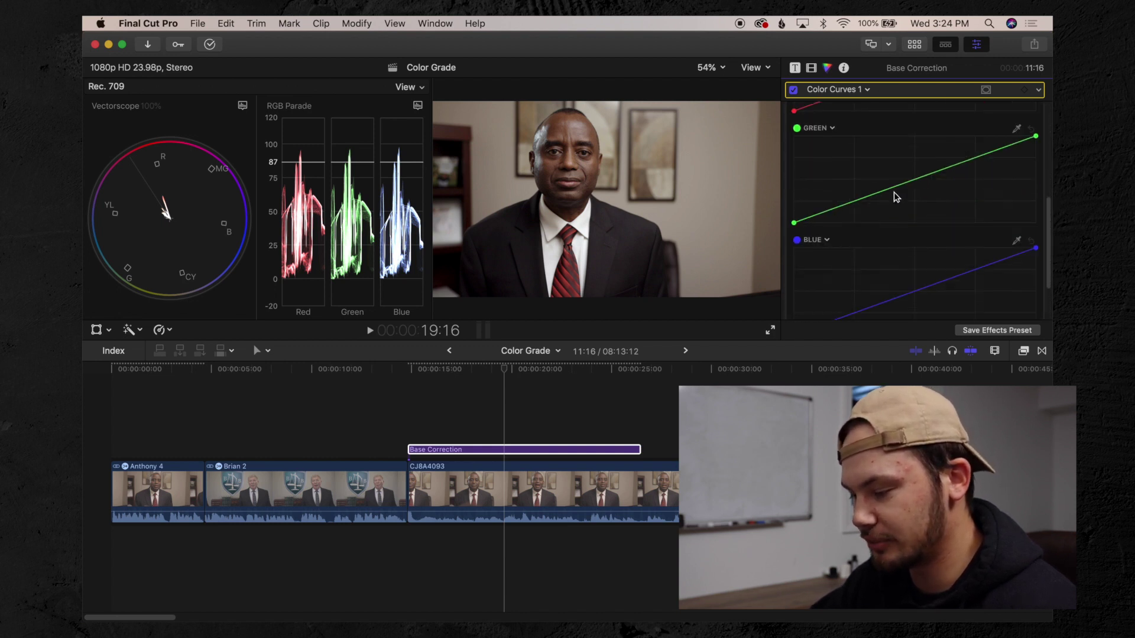
pyautogui.scroll(-3, 874, 200)
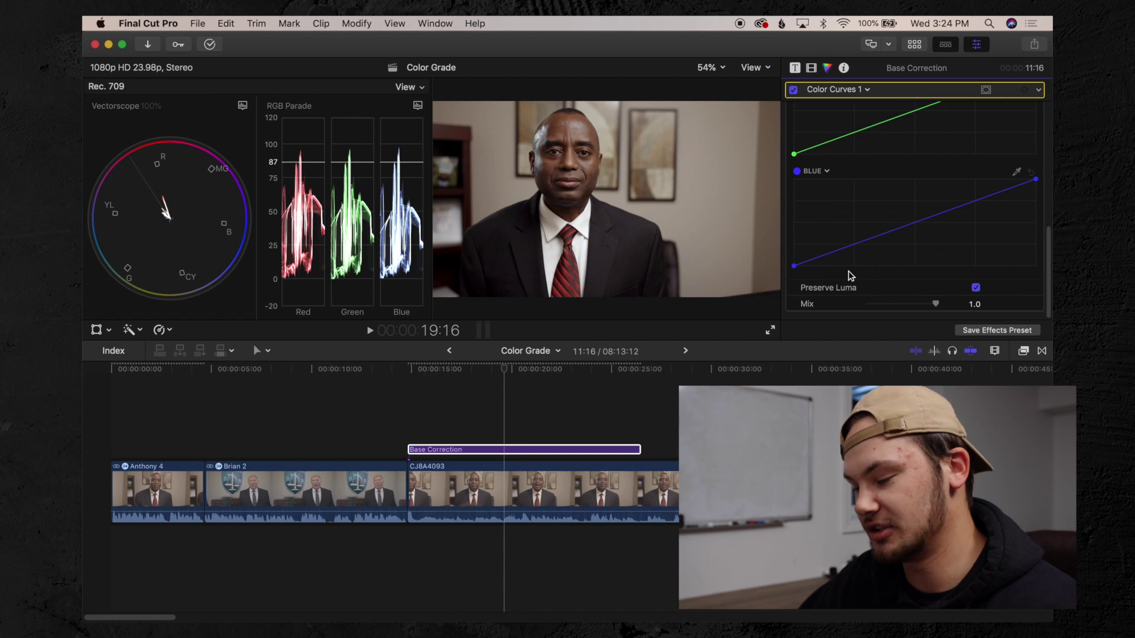
pyautogui.click(855, 243)
pyautogui.moveTo(797, 267)
pyautogui.mouseDown()
pyautogui.moveTo(794, 253)
pyautogui.moveTo(793, 266)
pyautogui.mouseUp()
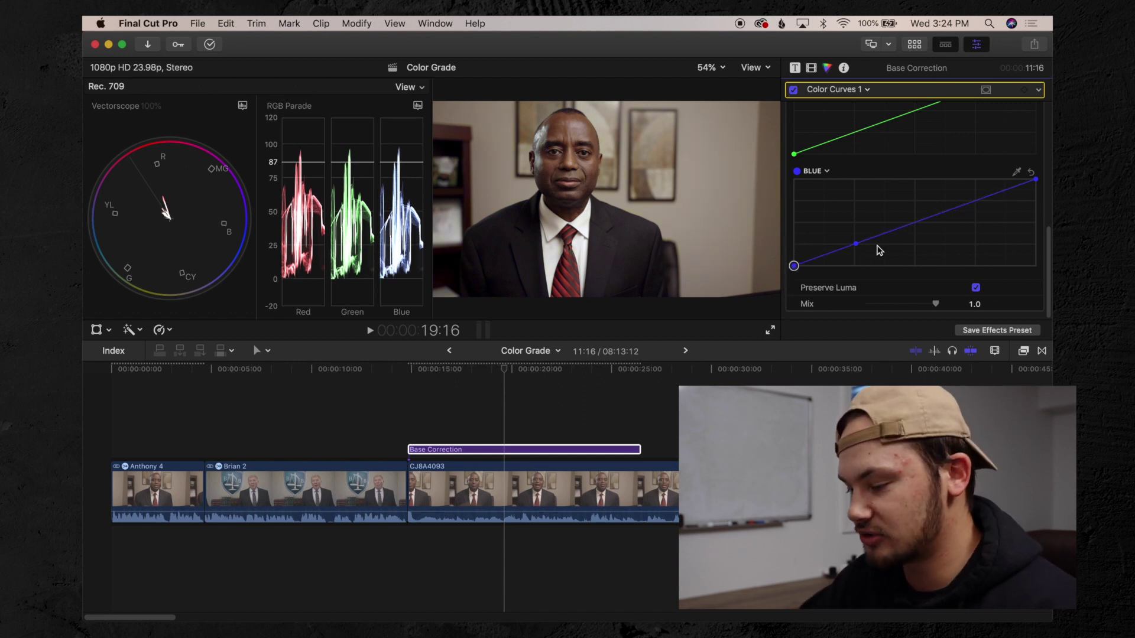
pyautogui.scroll(5, 857, 130)
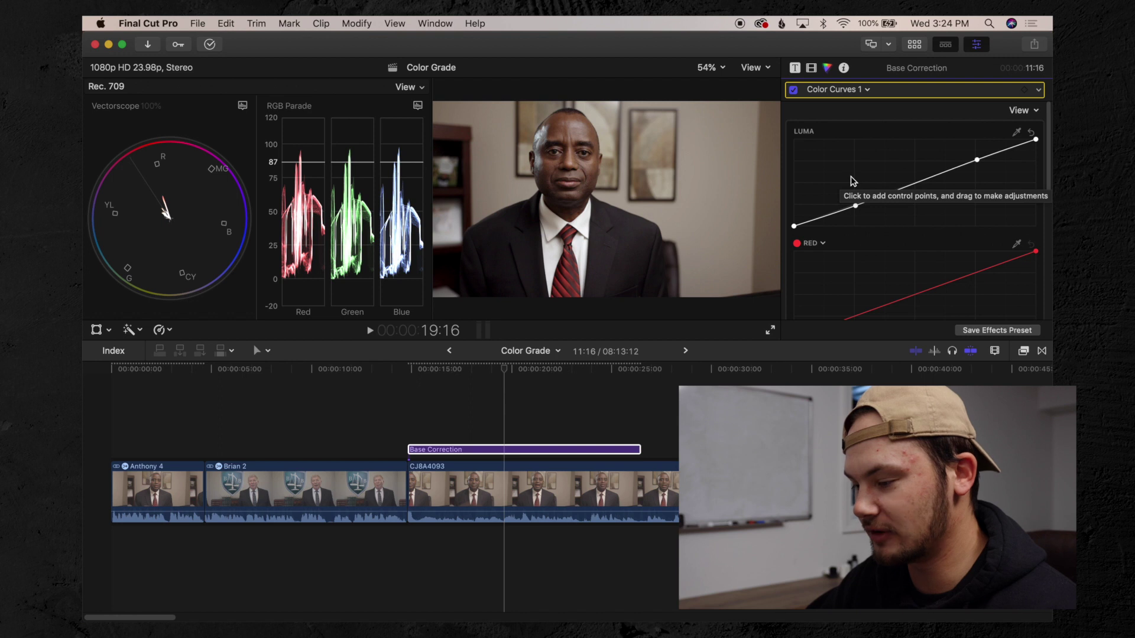
pyautogui.click(839, 91)
pyautogui.click(839, 94)
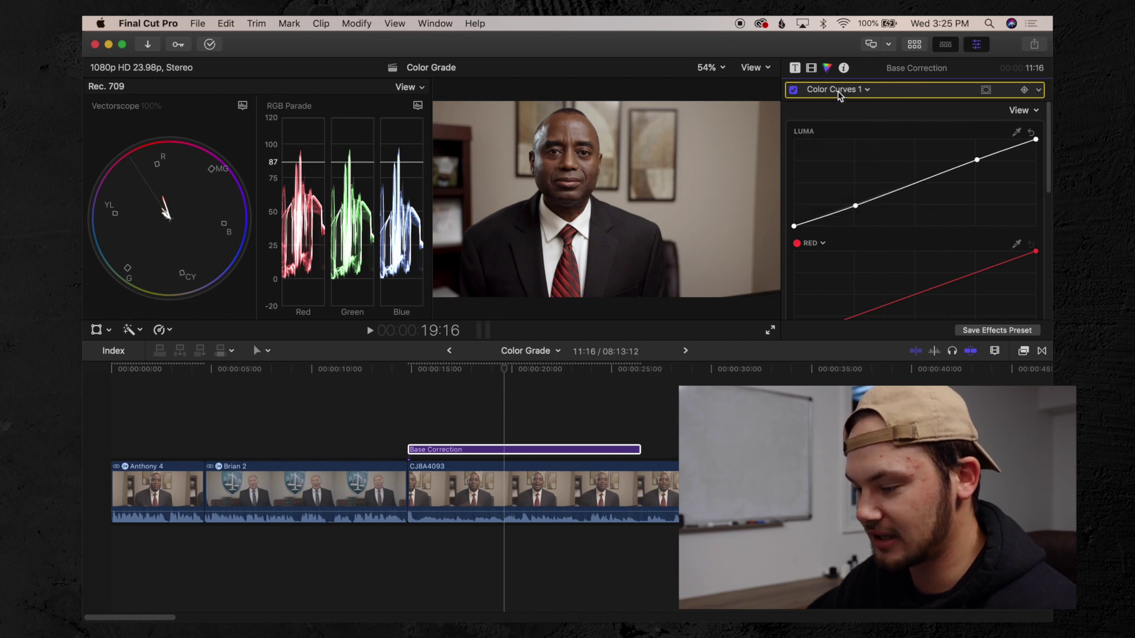
pyautogui.click(843, 92)
pyautogui.click(814, 80)
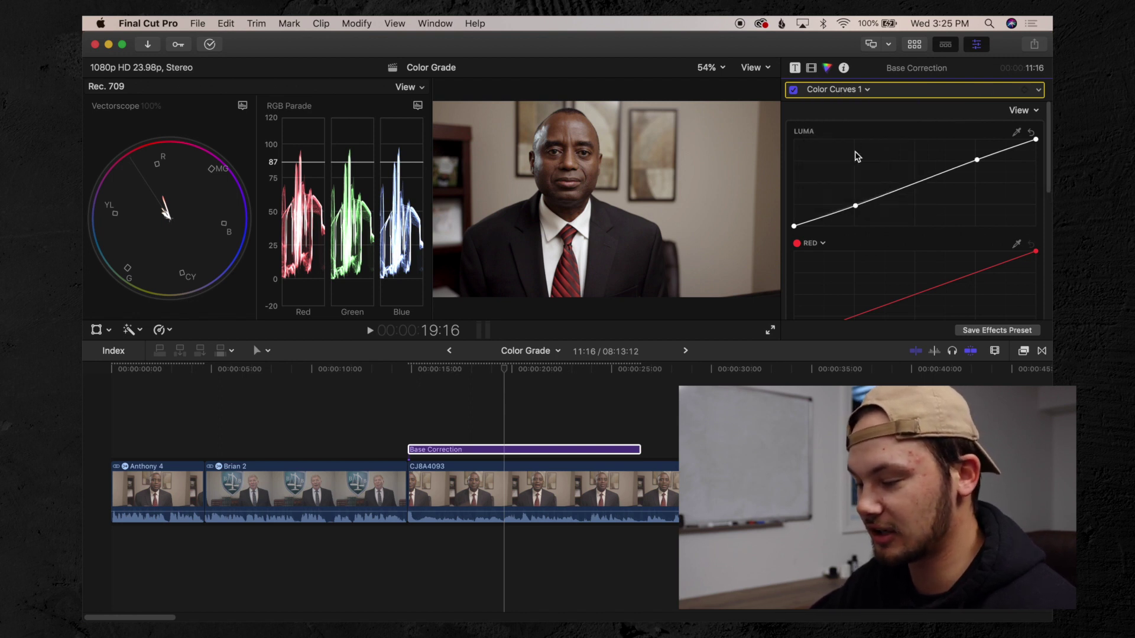
# Trace a closed mask around the man's face with the second Draw Mask, using the Linear shape type
pyautogui.click(810, 68)
pyautogui.scroll(-3, 898, 254)
pyautogui.scroll(-1, 893, 248)
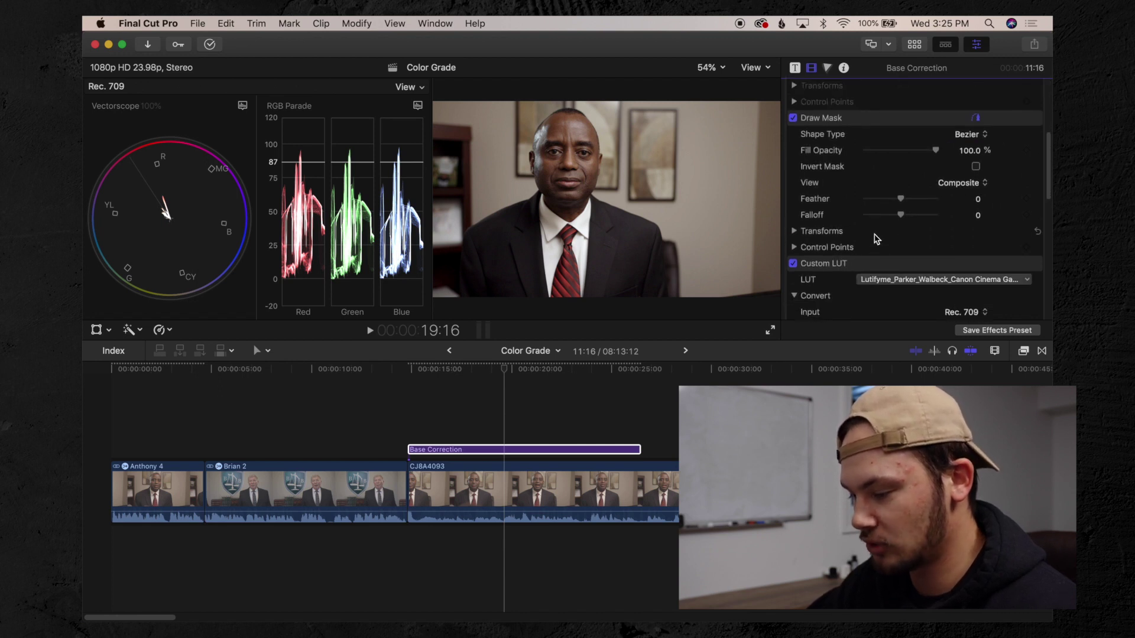
pyautogui.scroll(3, 863, 230)
pyautogui.click(847, 229)
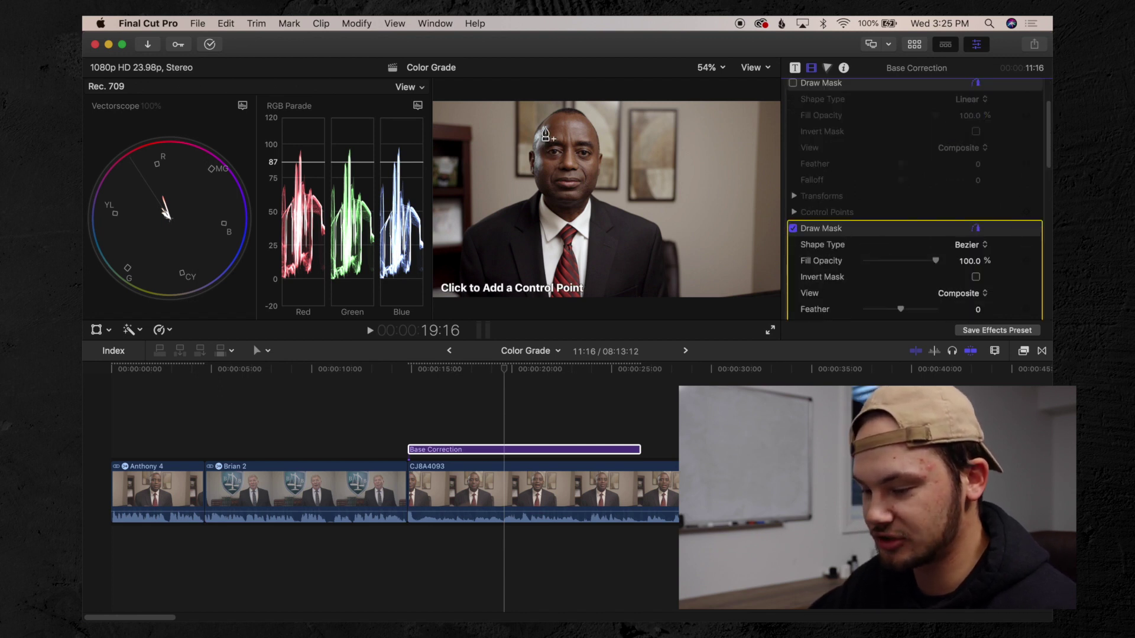
pyautogui.click(548, 120)
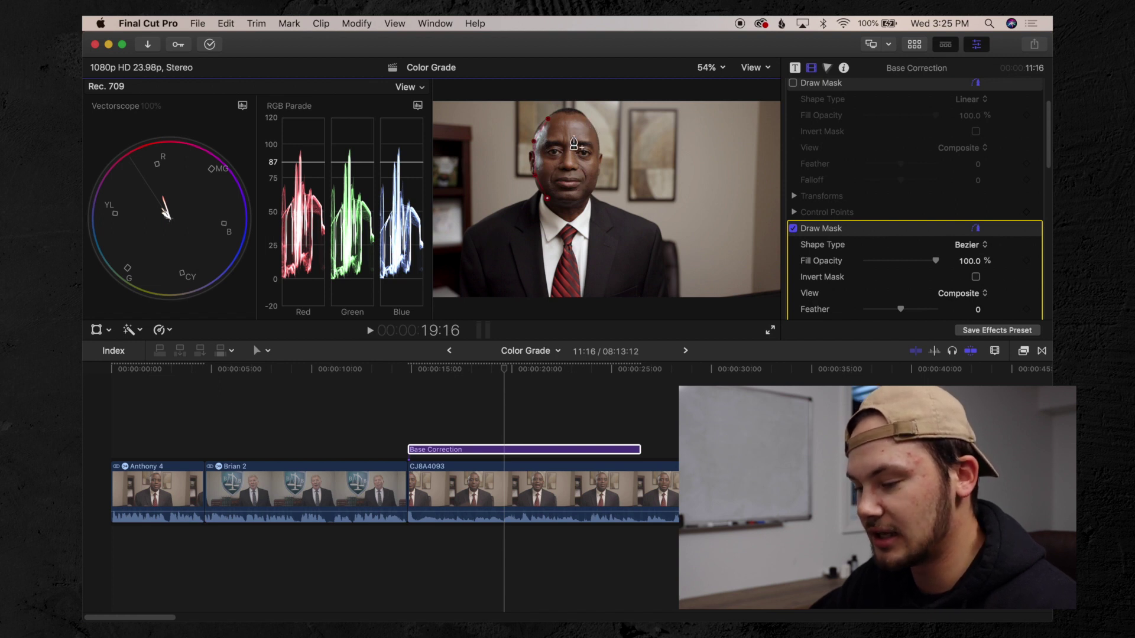
pyautogui.click(594, 139)
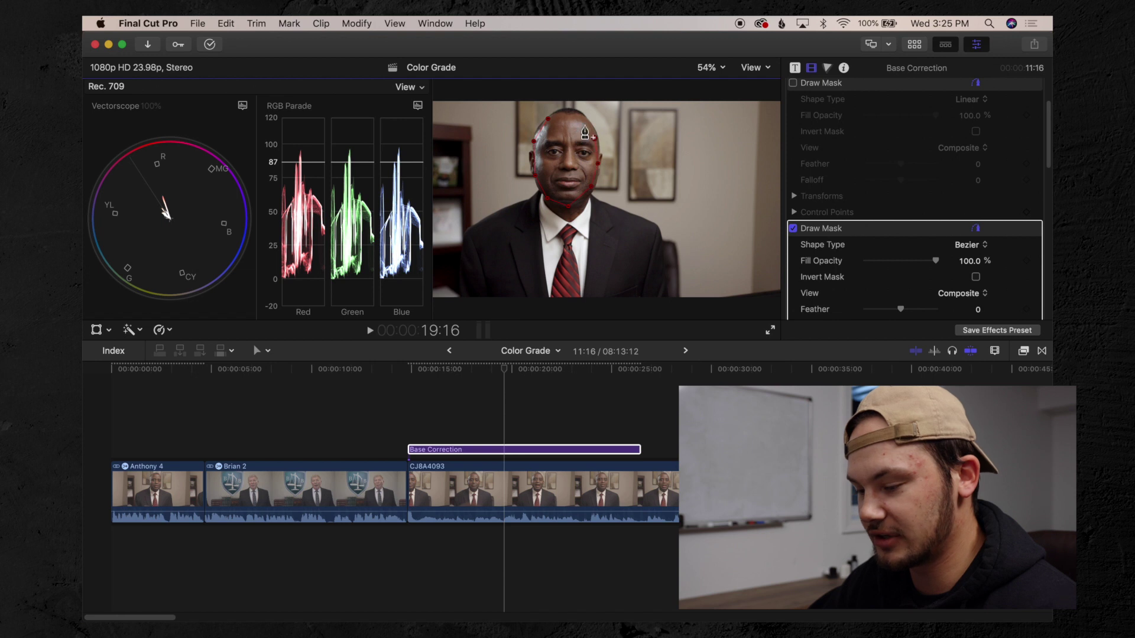
pyautogui.click(565, 122)
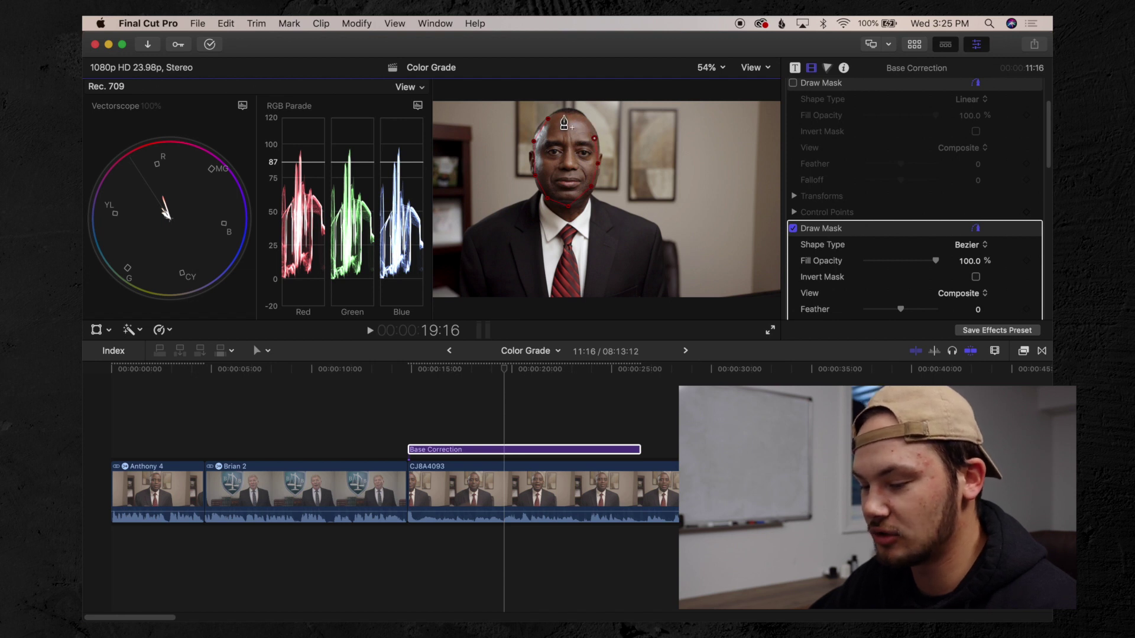
pyautogui.click(564, 118)
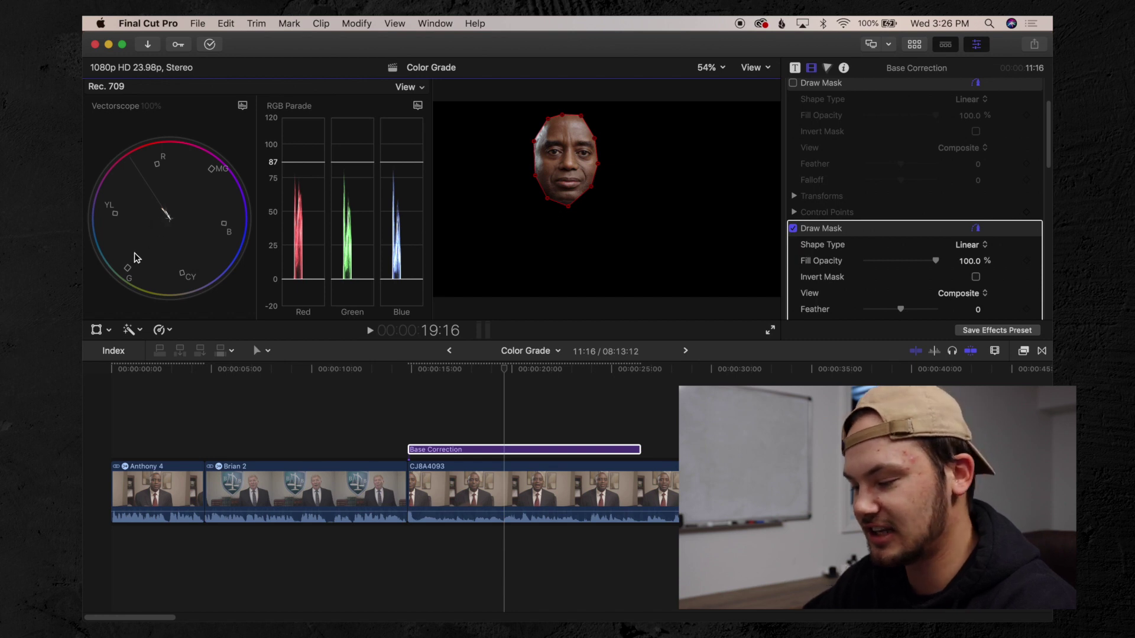
# Sample the forehead skin for the Hue vs Hue curve in Hue/Saturation Curves 1 and nudge its orange control point
pyautogui.scroll(3, 860, 171)
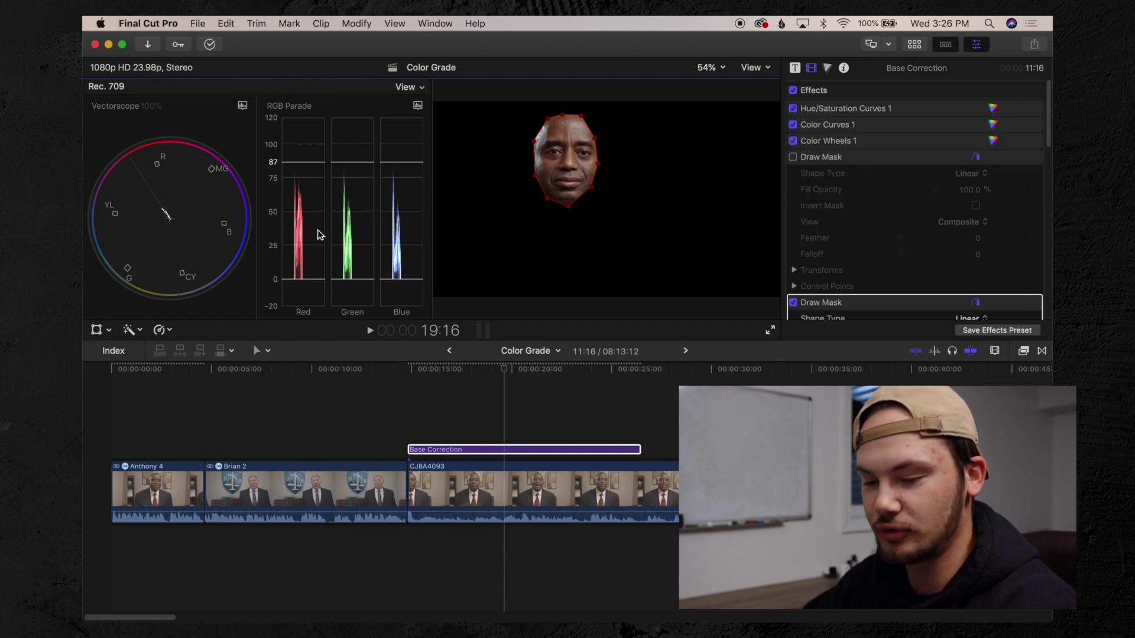
pyautogui.click(867, 109)
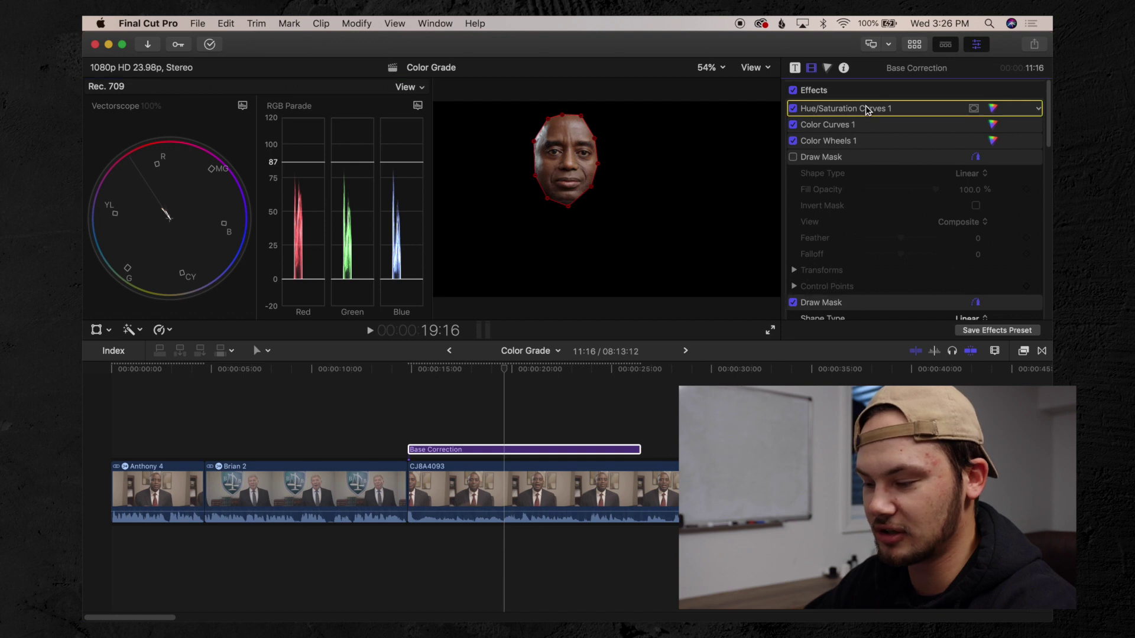
pyautogui.click(867, 109)
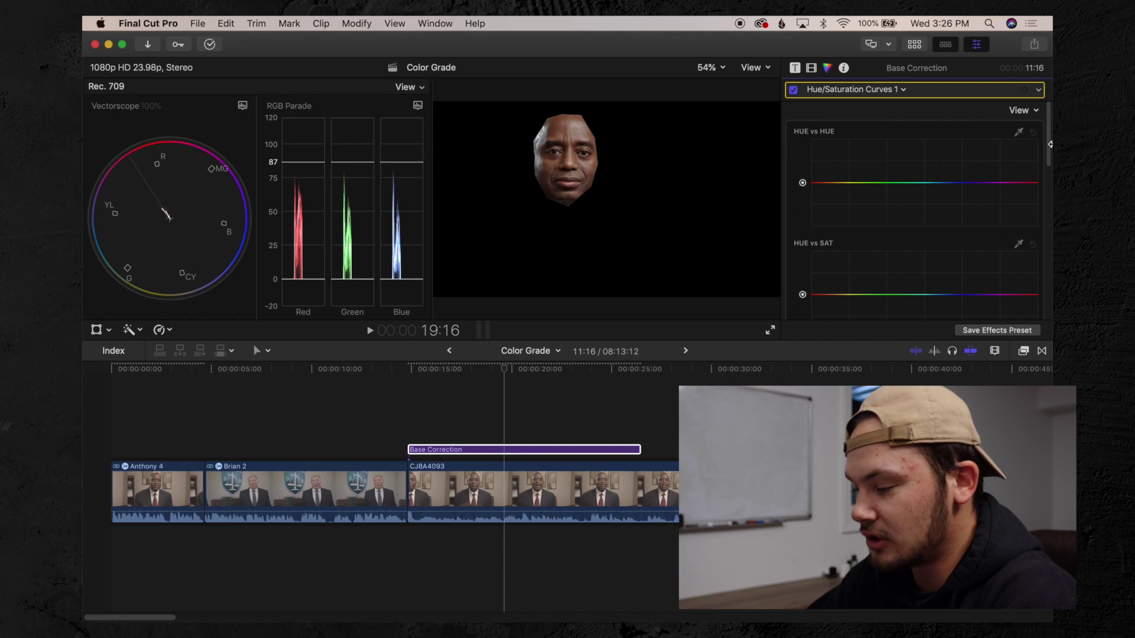
pyautogui.click(1018, 133)
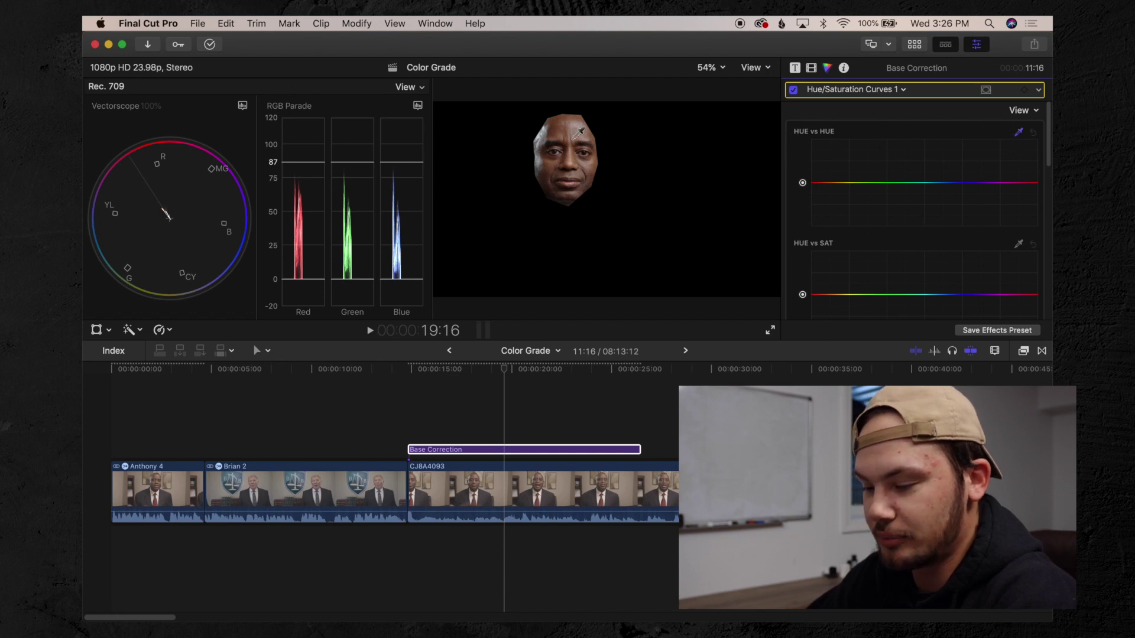
pyautogui.click(565, 123)
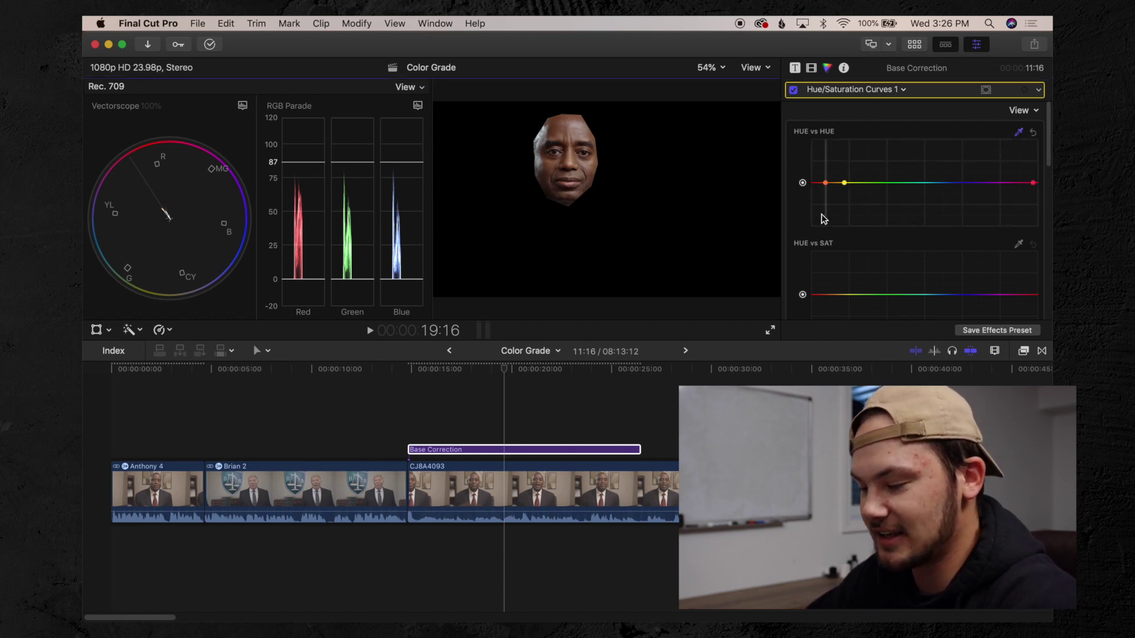
pyautogui.click(825, 182)
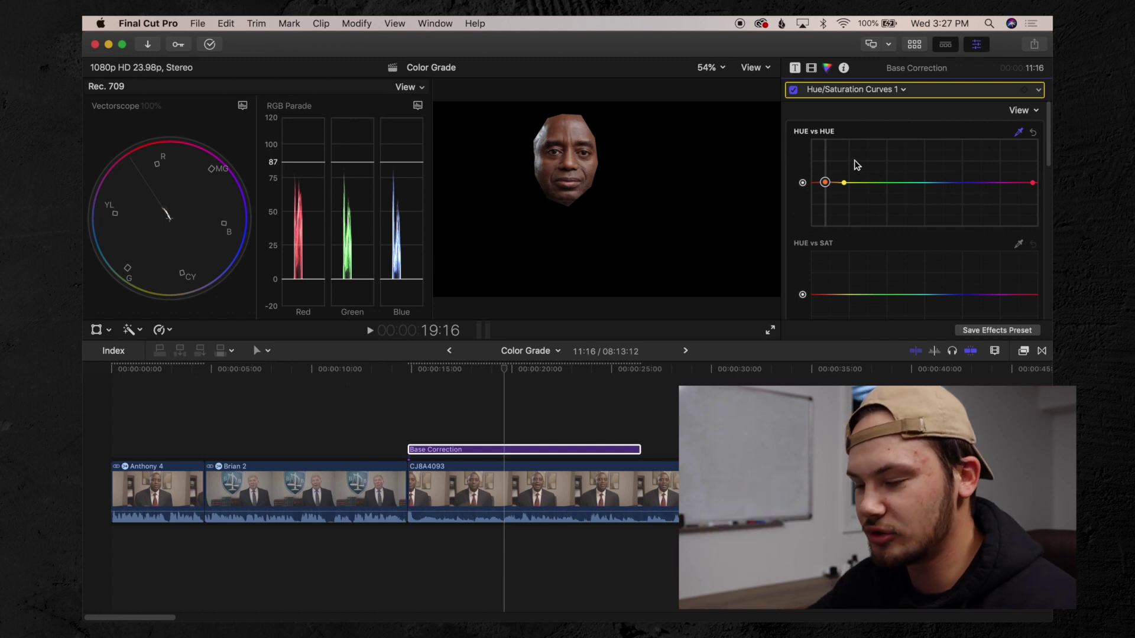
# Disable the second Draw Mask and toggle Hue/Saturation Curves 1 off and on to compare the skin tone correction
pyautogui.scroll(-1, 1013, 193)
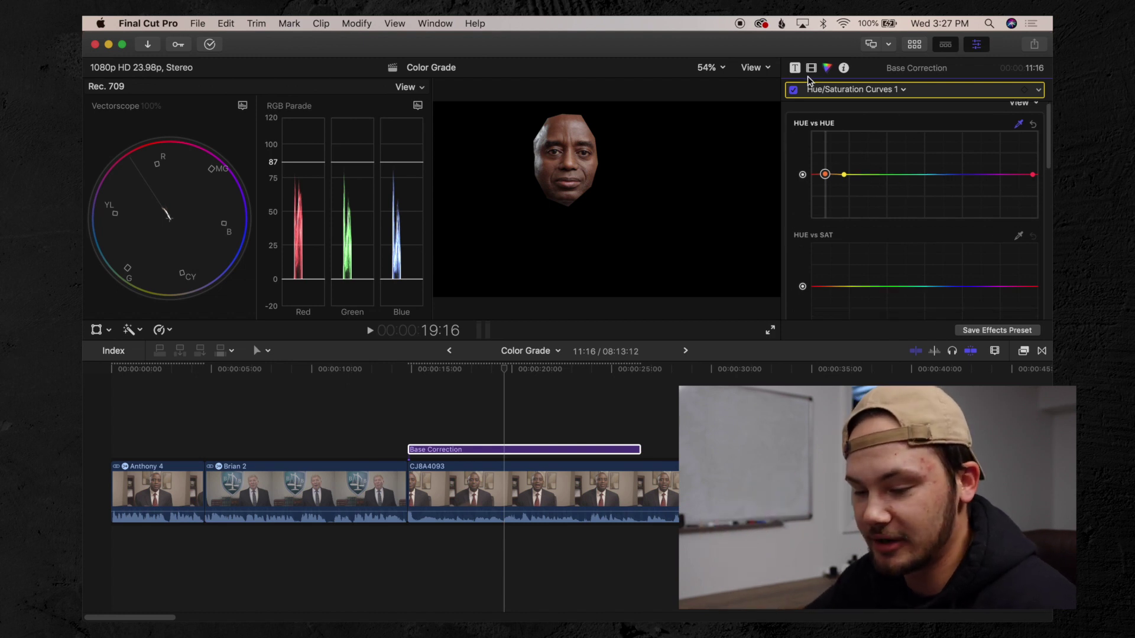
pyautogui.click(811, 68)
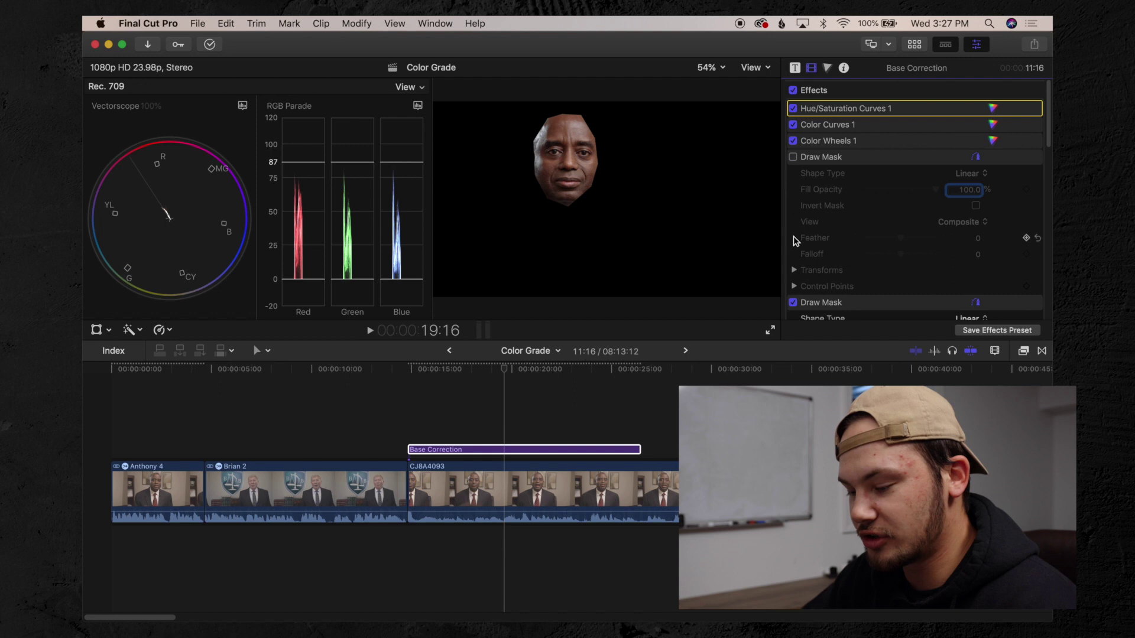
pyautogui.click(792, 303)
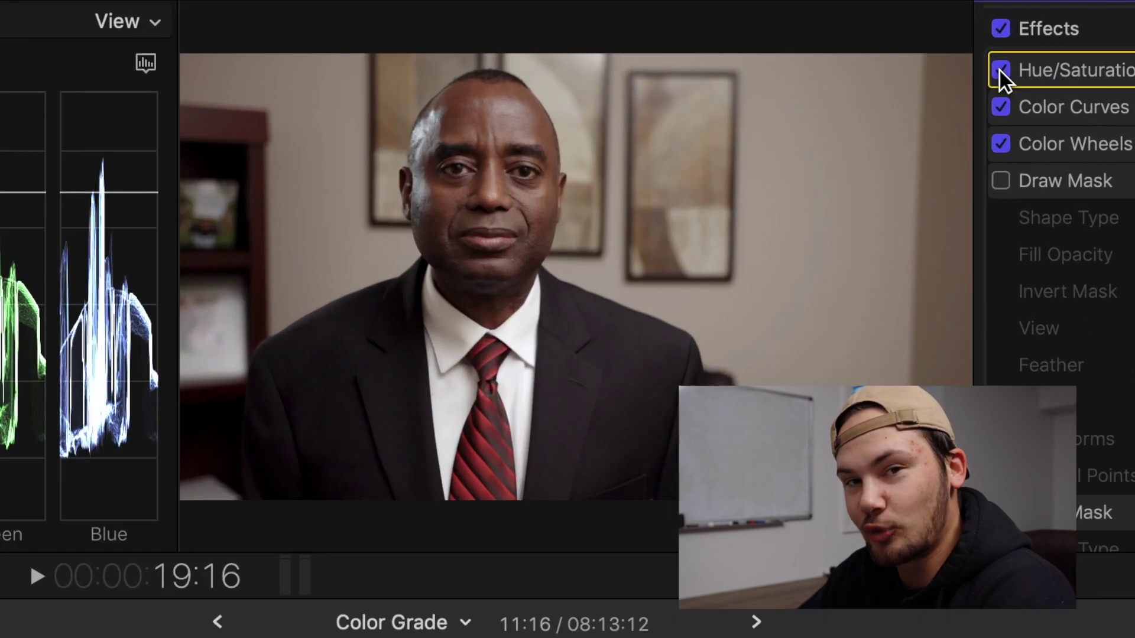
pyautogui.click(999, 70)
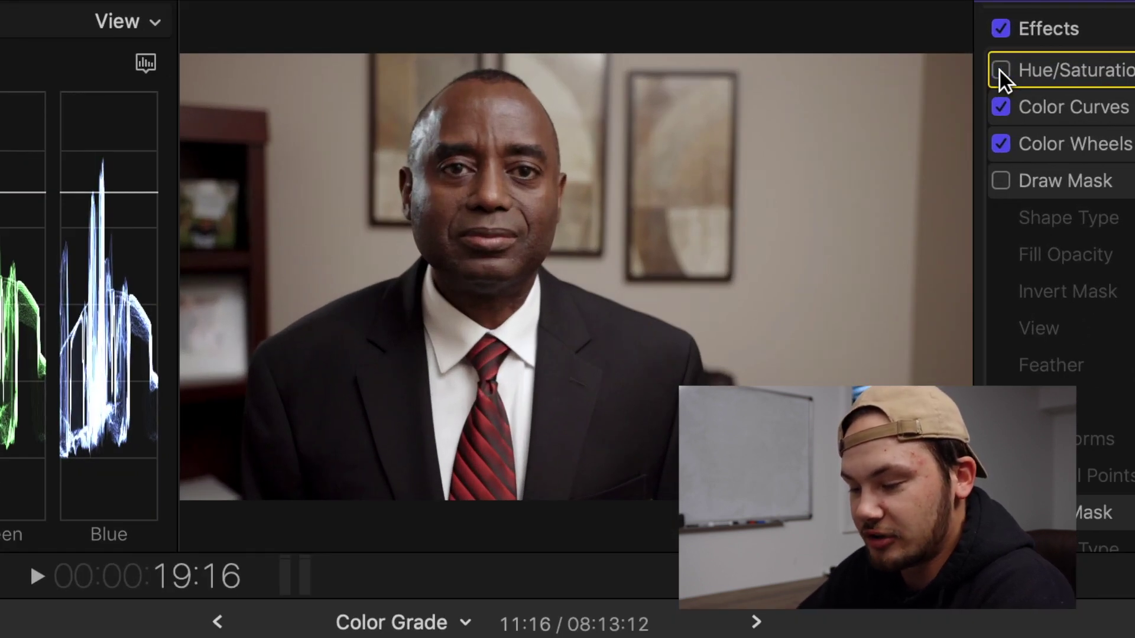
pyautogui.click(1000, 70)
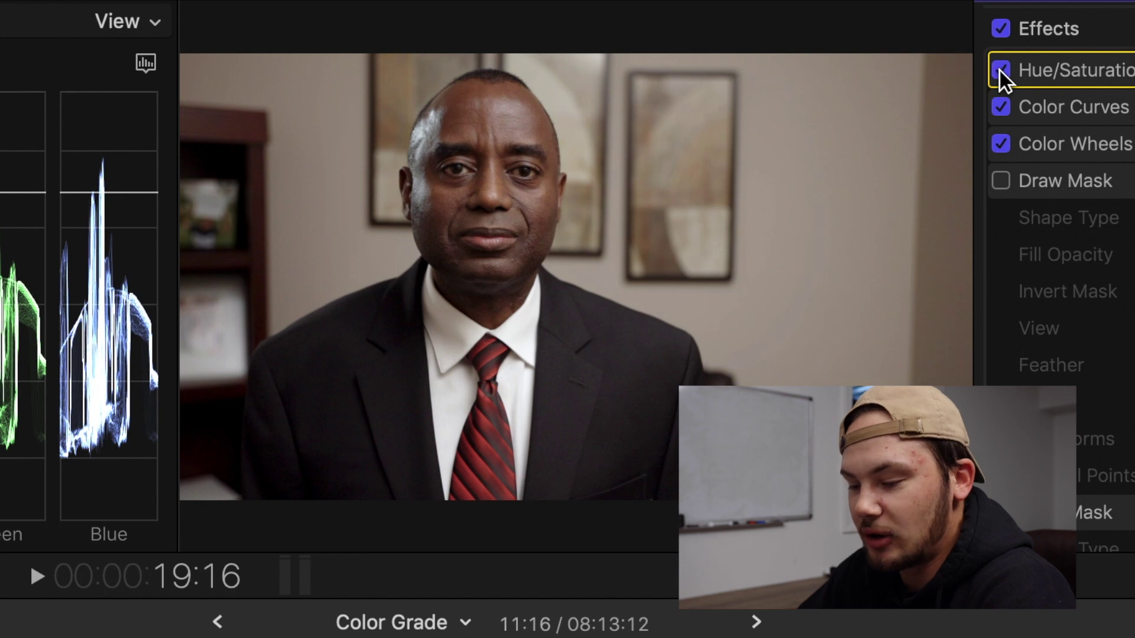
pyautogui.click(1000, 70)
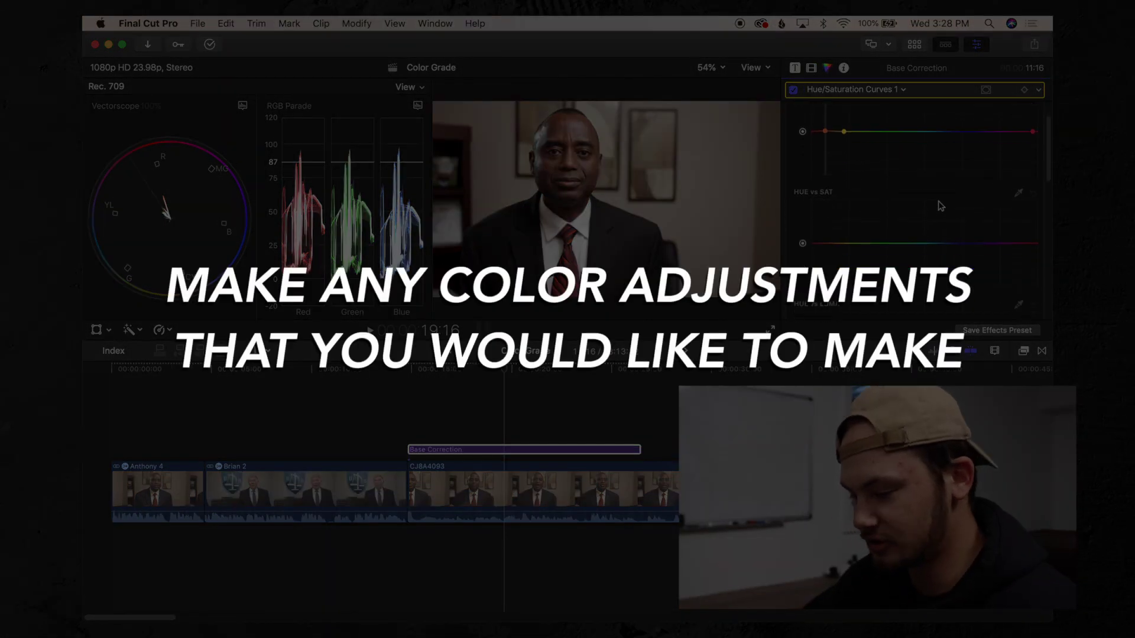
pyautogui.scroll(-5, 940, 205)
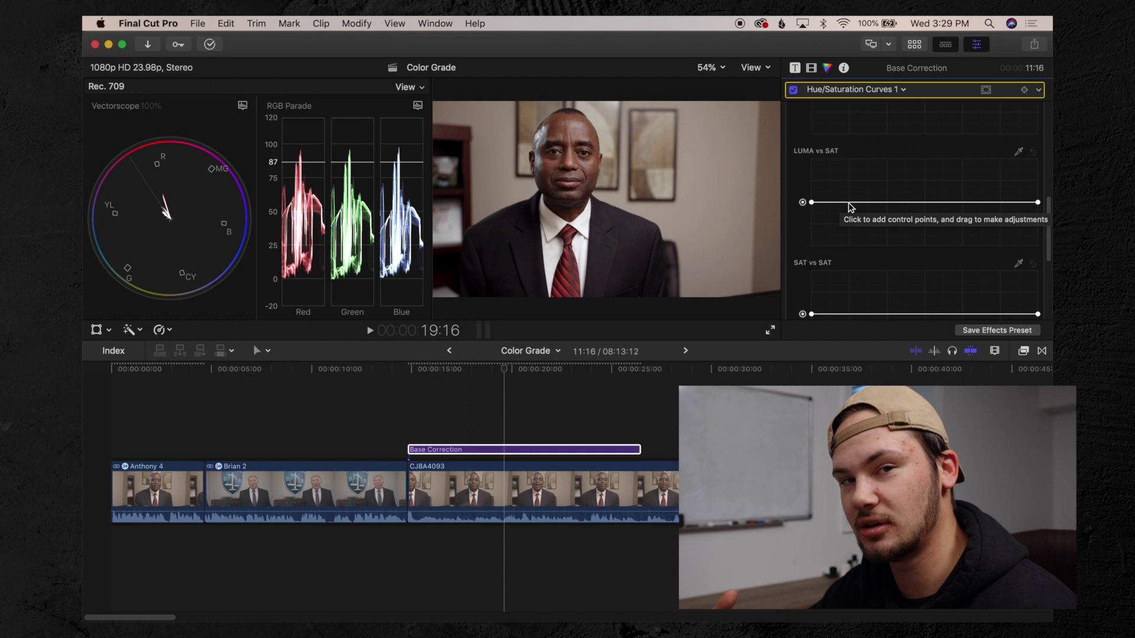
# Shape the Luma vs Sat curve in Hue/Saturation Curves 1: anchor near both ends, drop the black endpoint to minimum, raise the white endpoint to maximum
pyautogui.click(851, 206)
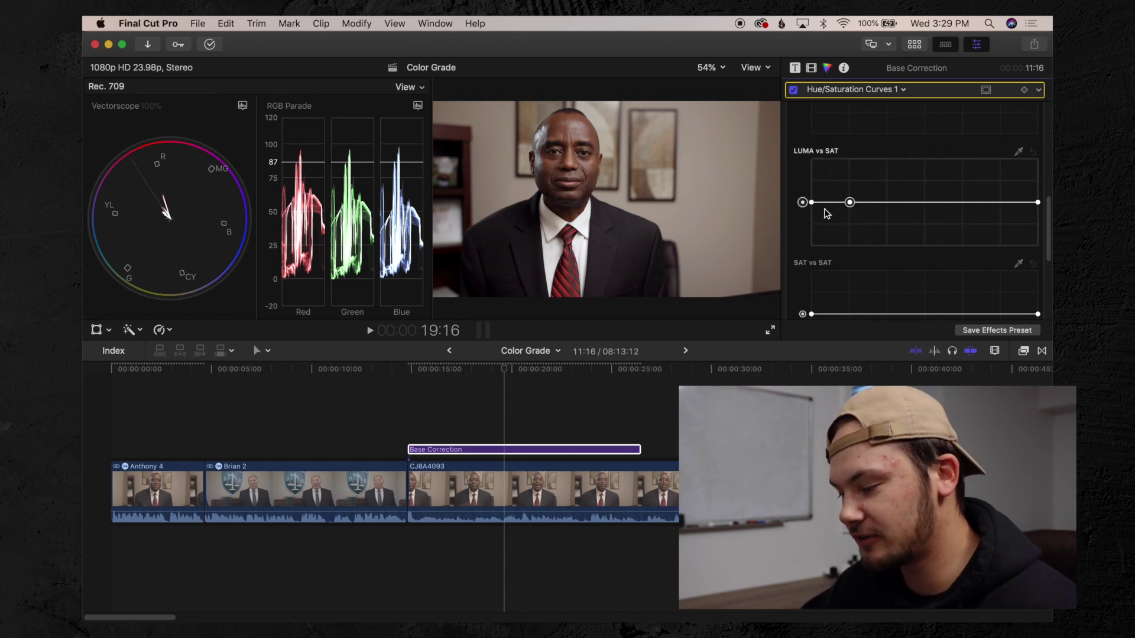
pyautogui.moveTo(811, 202); pyautogui.dragTo(811, 245)
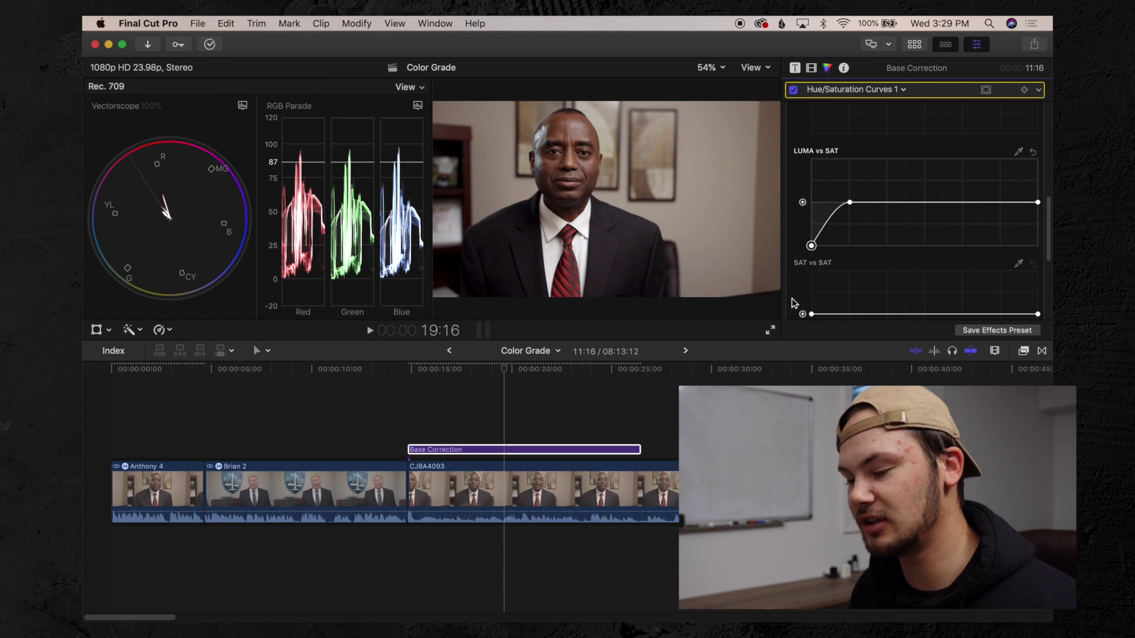
pyautogui.click(1018, 202)
pyautogui.moveTo(1037, 202); pyautogui.dragTo(1037, 158)
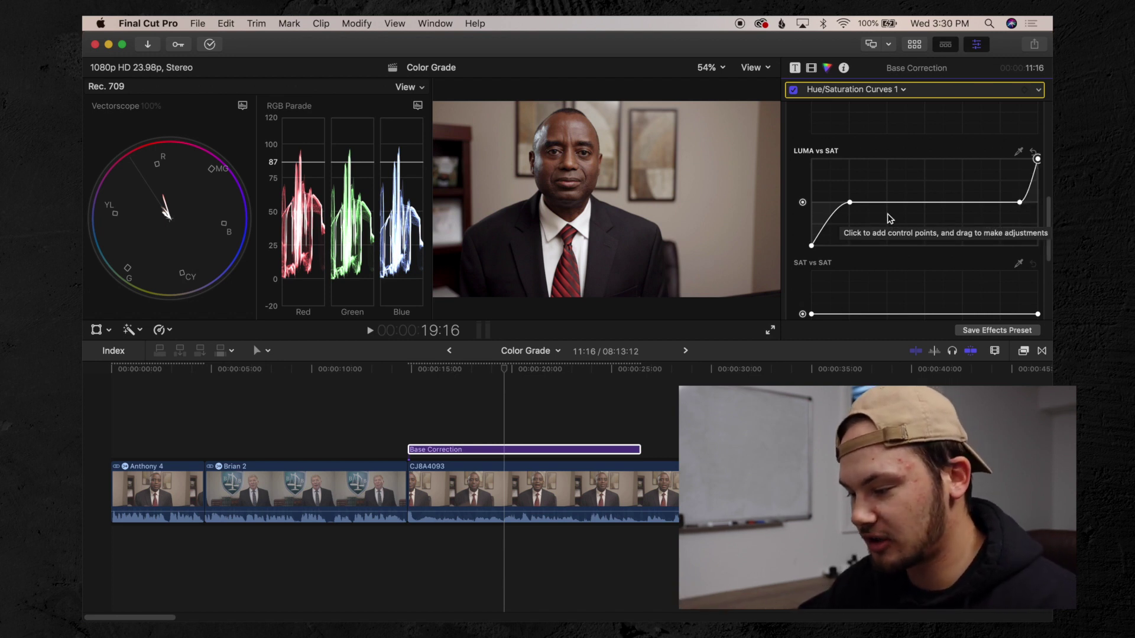
# Toggle all effects on the Base Correction layer off and on to compare the graded image with the original
pyautogui.click(811, 69)
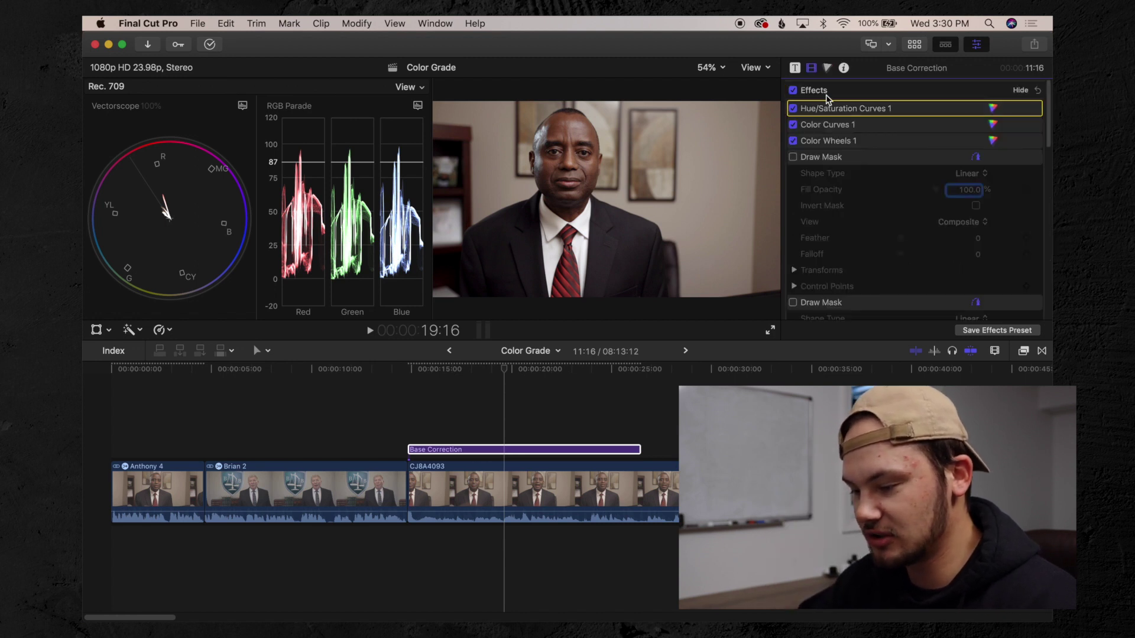
pyautogui.click(793, 91)
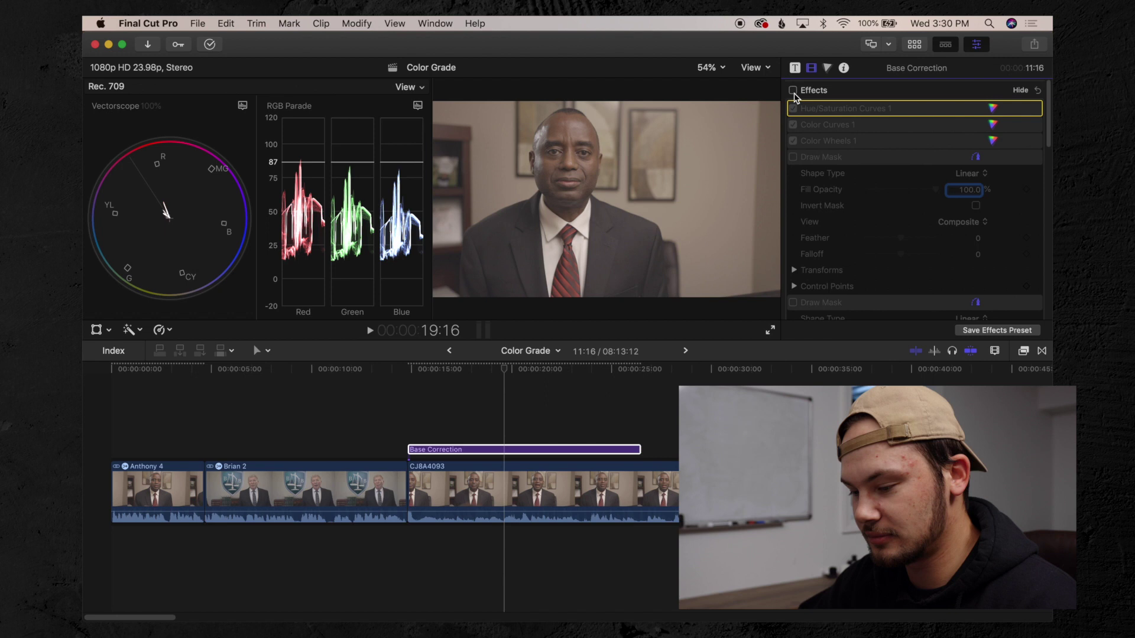
pyautogui.click(793, 90)
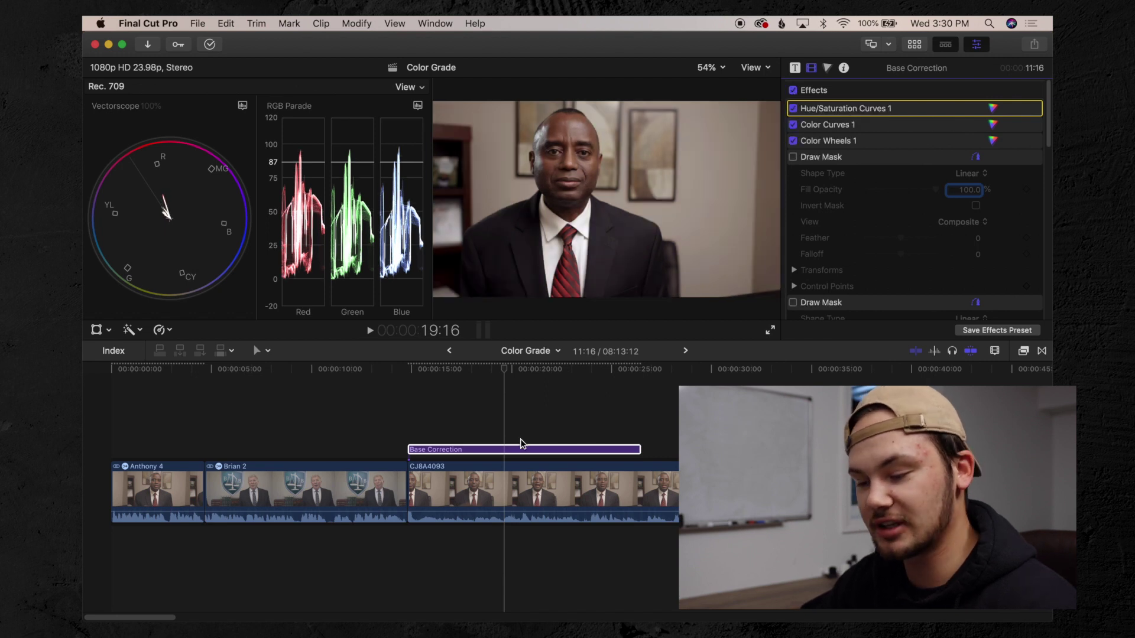
# Park the playhead at 9:06 over the second clip and connect a new Base Correction adjustment layer above it
pyautogui.click(501, 435)
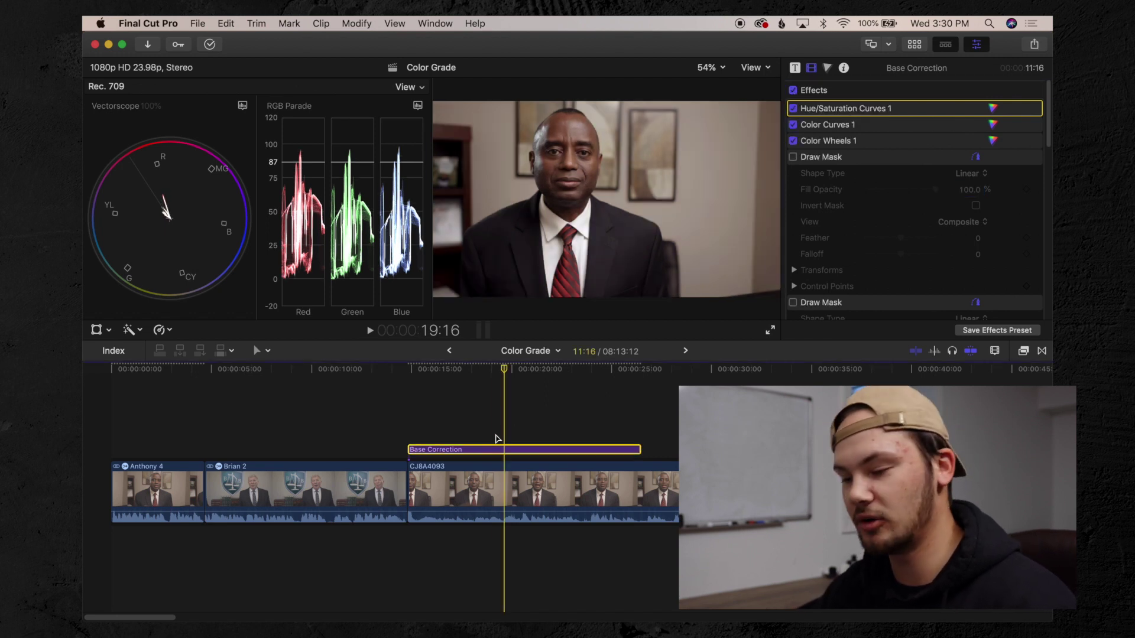
pyautogui.click(298, 431)
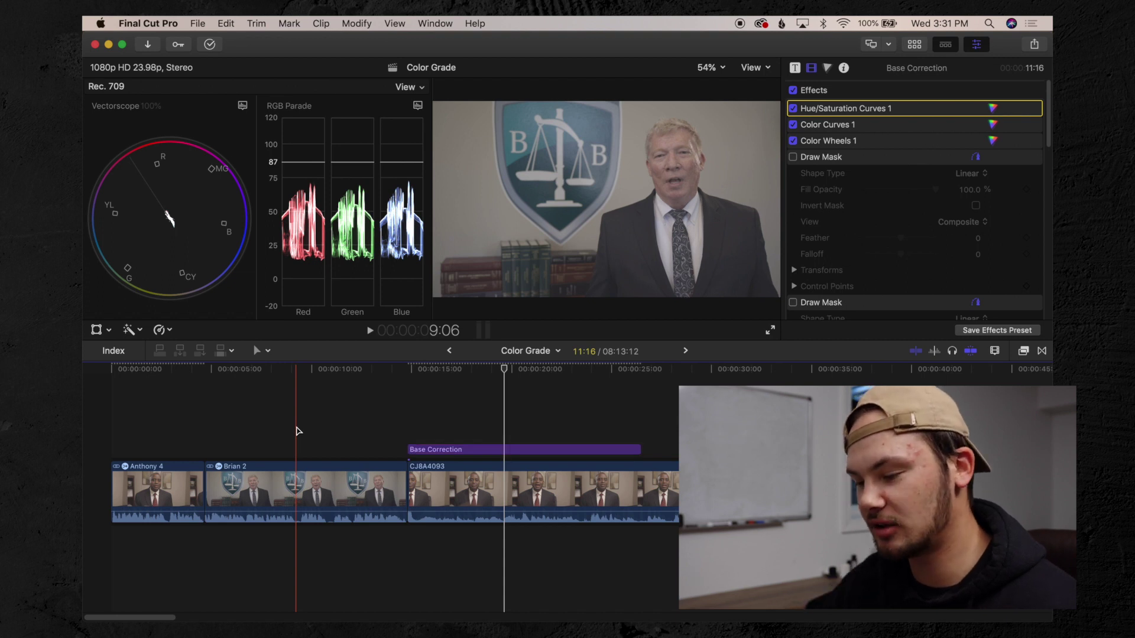
pyautogui.click(297, 431)
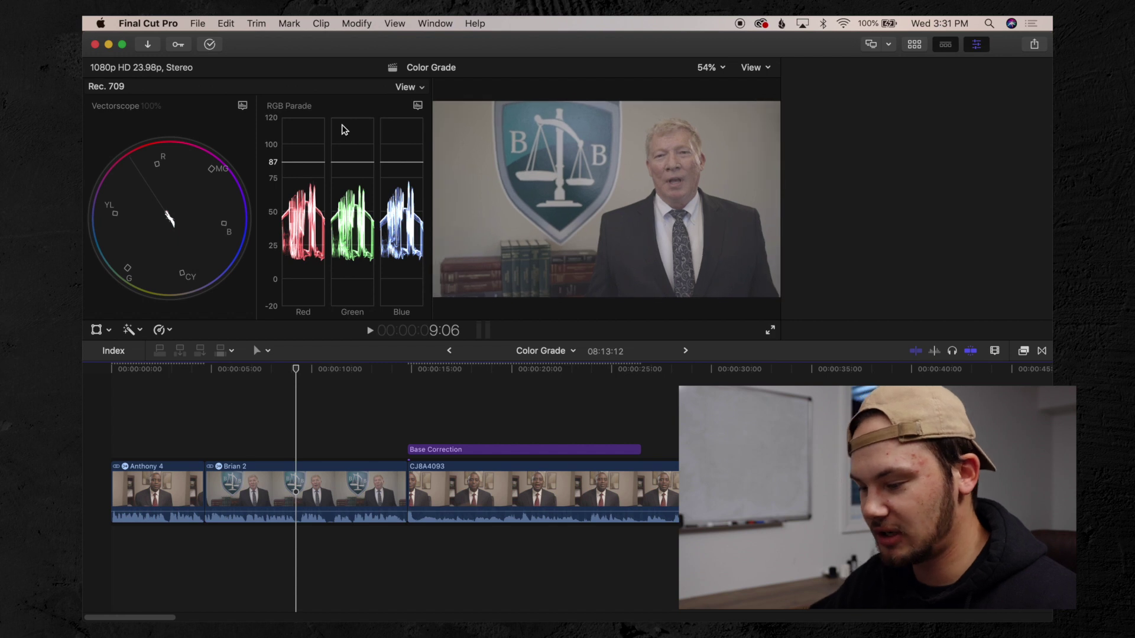
pyautogui.press('super+0')
pyautogui.press('q')
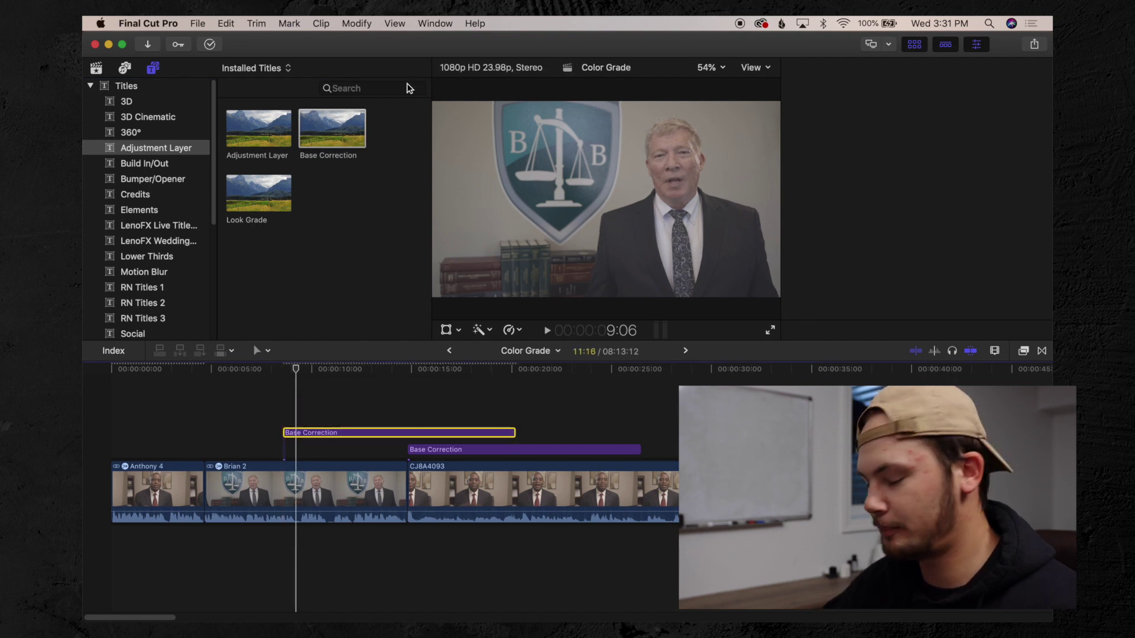
# Switch to the workspace with video scopes and the Effects browser, showing only the Vectorscope and RGB Parade side by side
pyautogui.hotkey('ctrl', 'shift', '2')
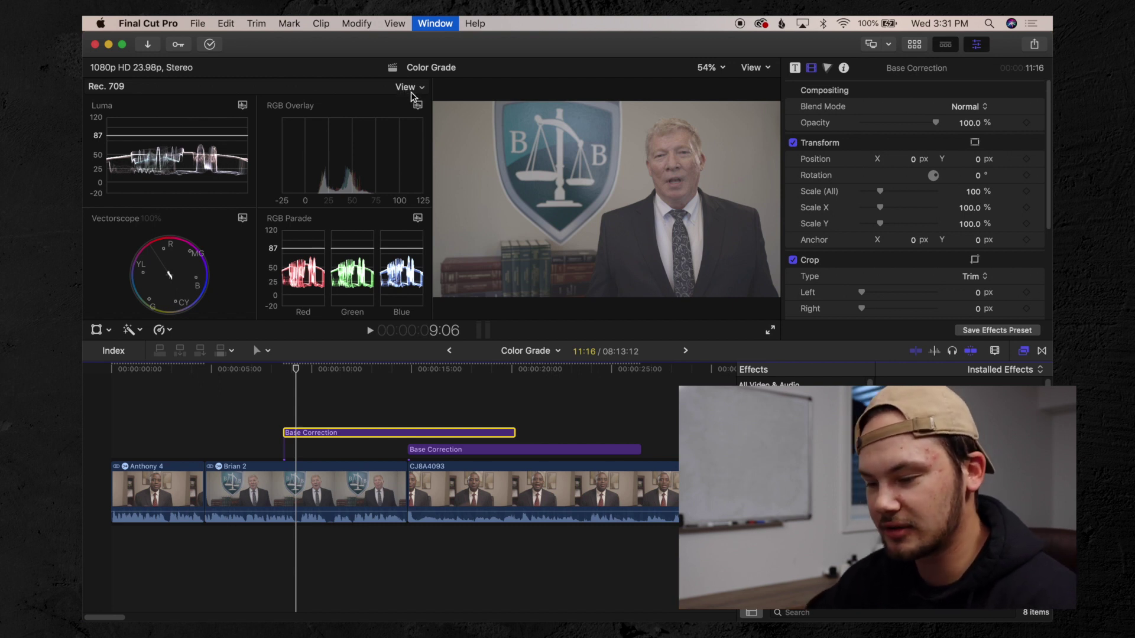
pyautogui.click(412, 89)
pyautogui.click(316, 54)
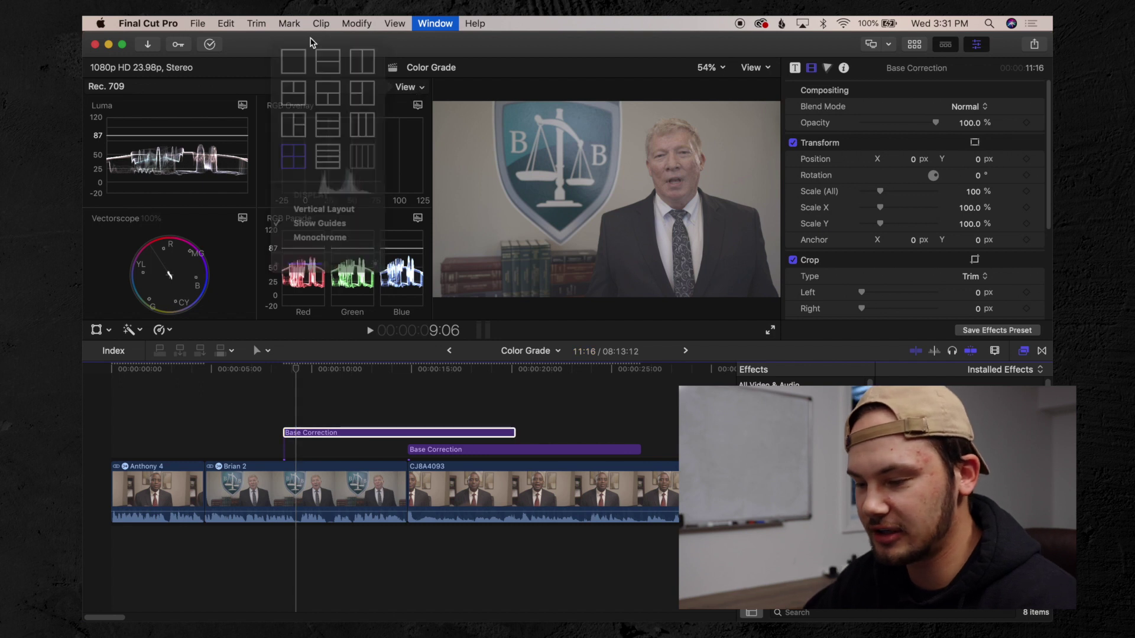
# Apply the saved correction effects preset to the new Base Correction layer and choose a Parker Walbeck Canon Cinema Gamut Canon Log LUT
pyautogui.moveTo(780, 425); pyautogui.dragTo(335, 438)
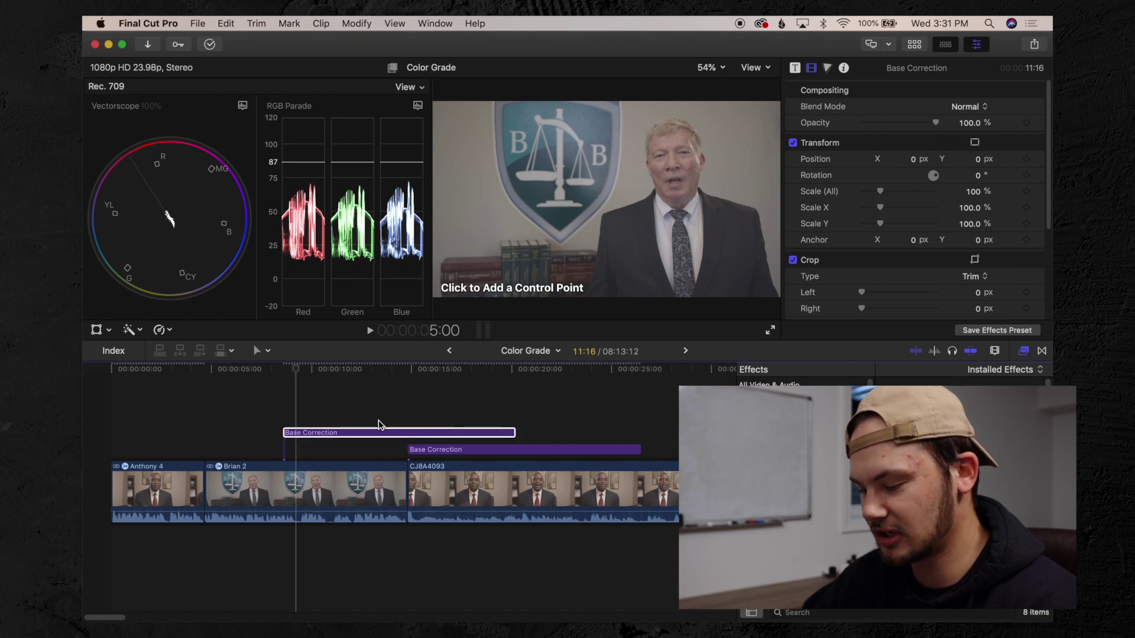
pyautogui.click(341, 432)
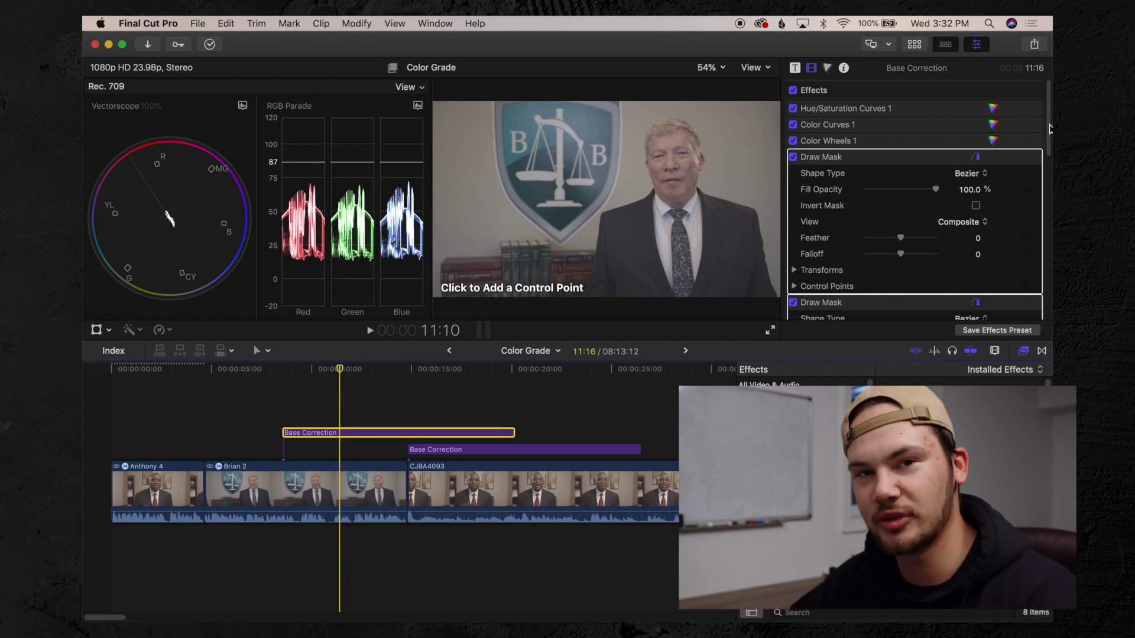
pyautogui.scroll(-2, 1049, 136)
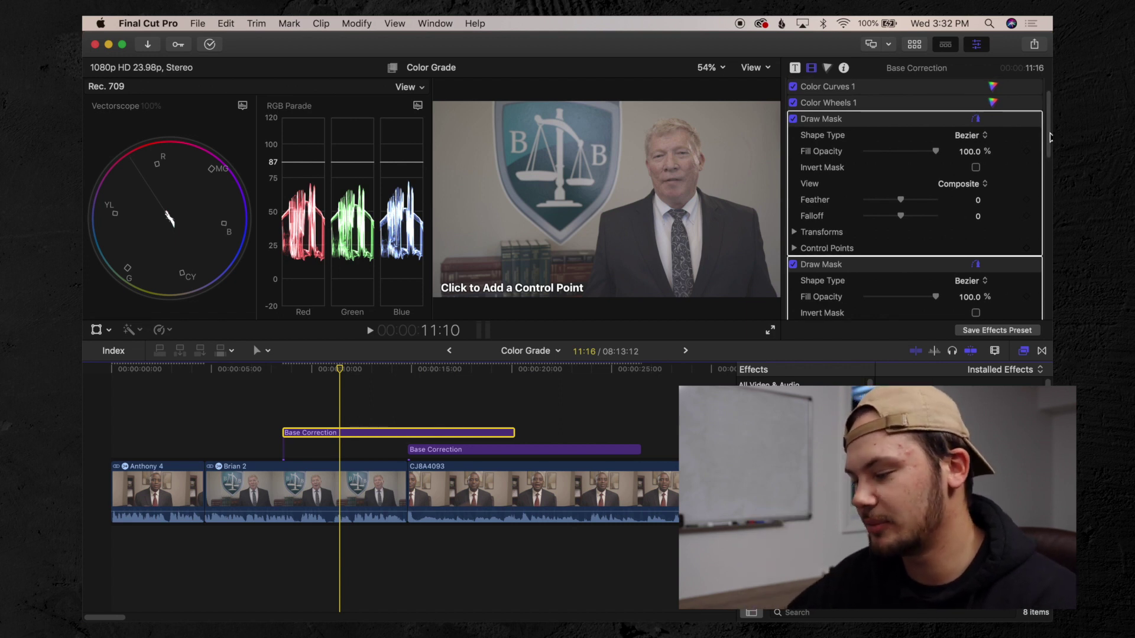
pyautogui.scroll(-10, 1049, 137)
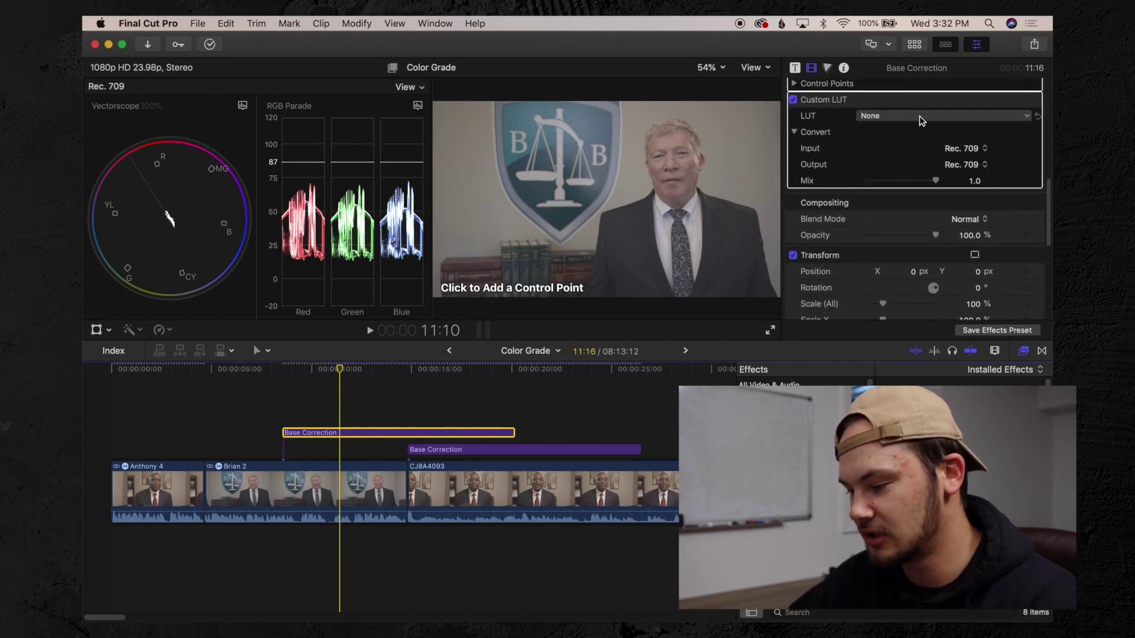
pyautogui.click(924, 118)
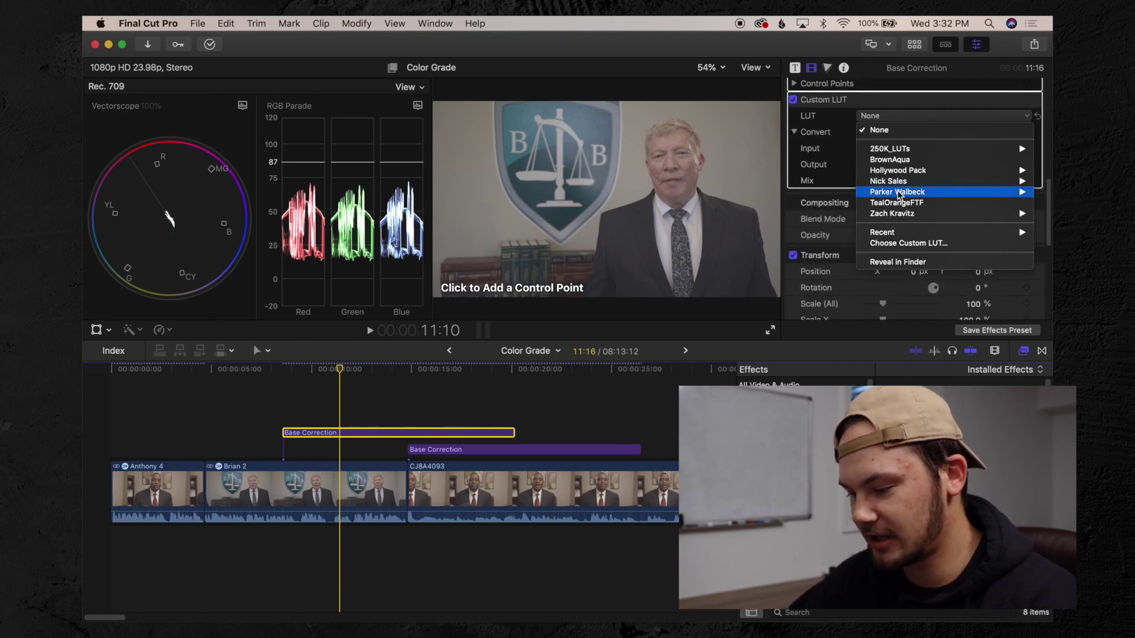
pyautogui.moveTo(898, 193)
pyautogui.moveTo(816, 192)
pyautogui.moveTo(727, 224)
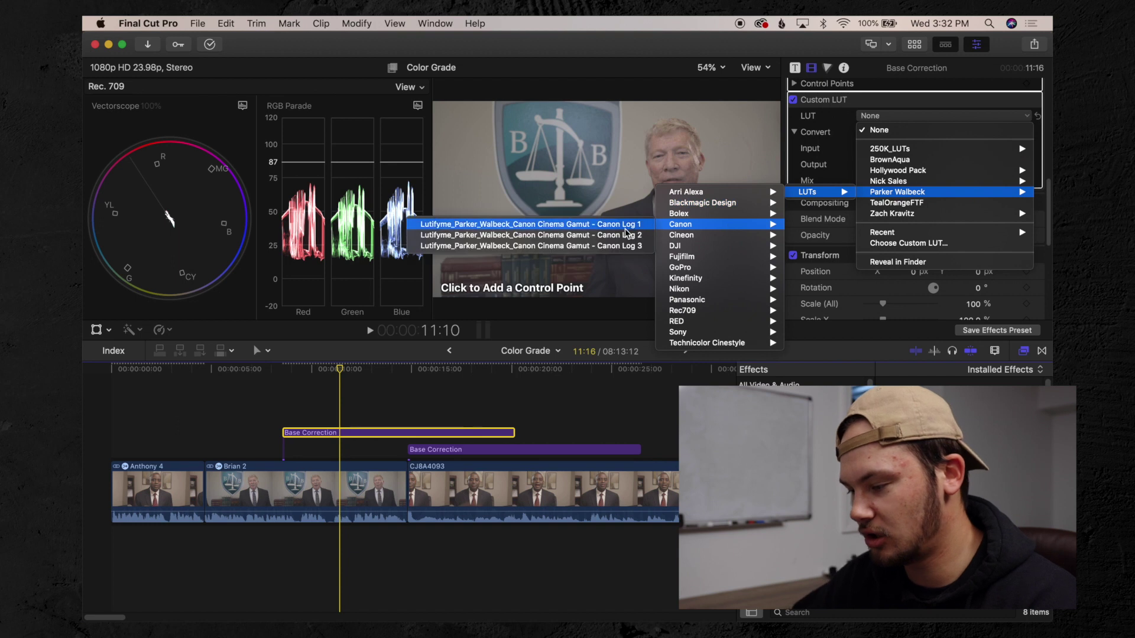
# In Color Wheels 1 of the new layer, lower the shadows, raise the highlights and slightly increase the master saturation
pyautogui.press('super+6')
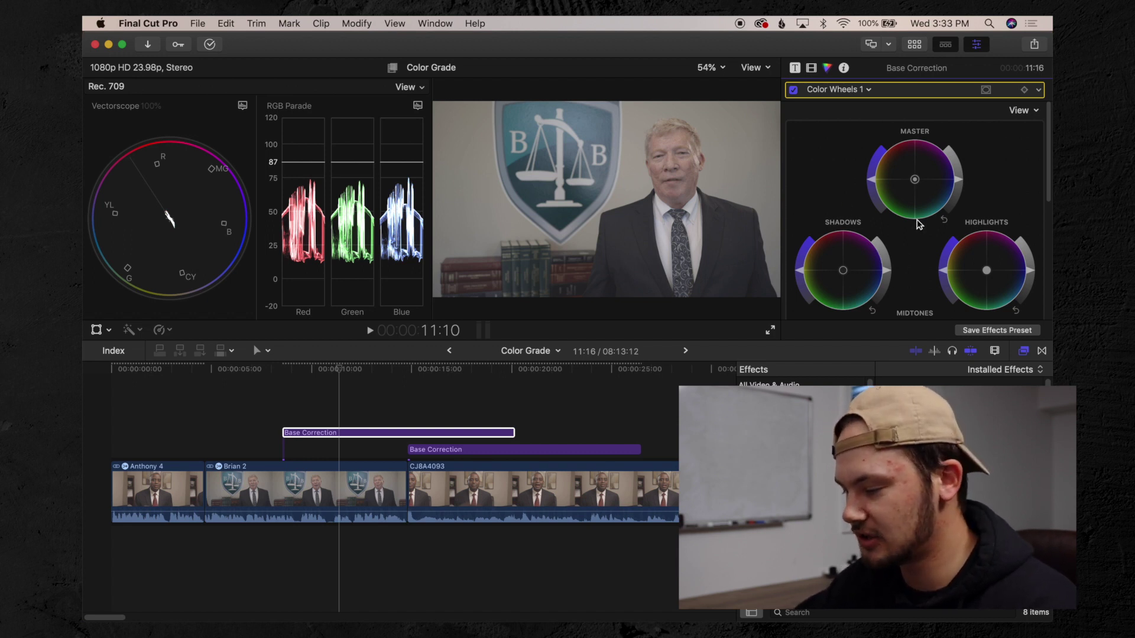
pyautogui.scroll(-5, 910, 223)
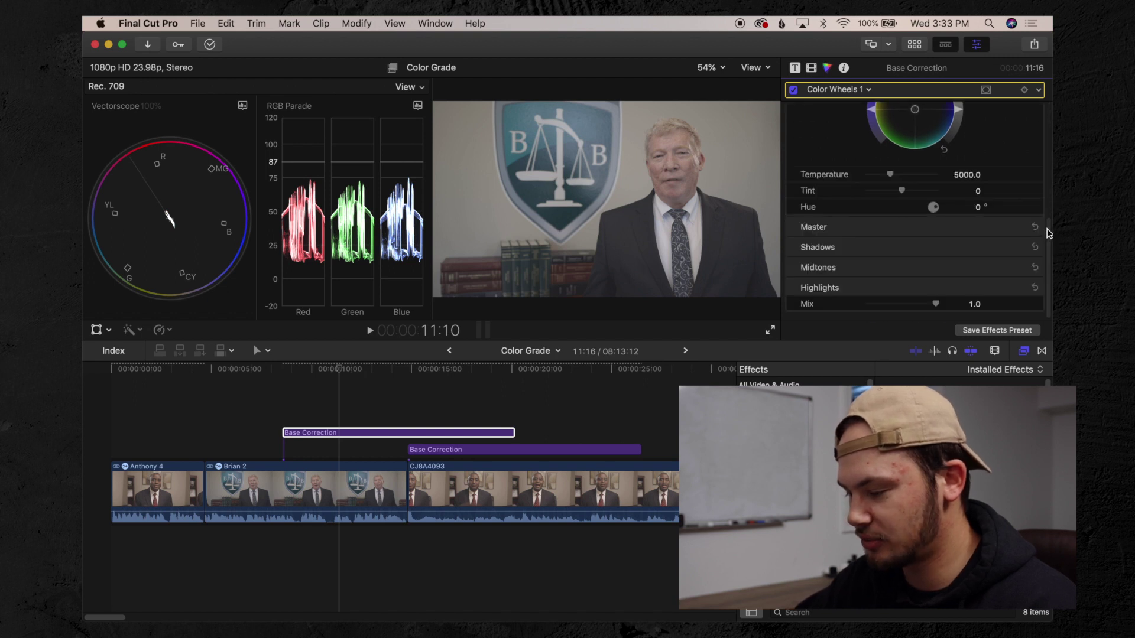
pyautogui.scroll(5, 1047, 232)
pyautogui.moveTo(887, 206); pyautogui.dragTo(884, 210)
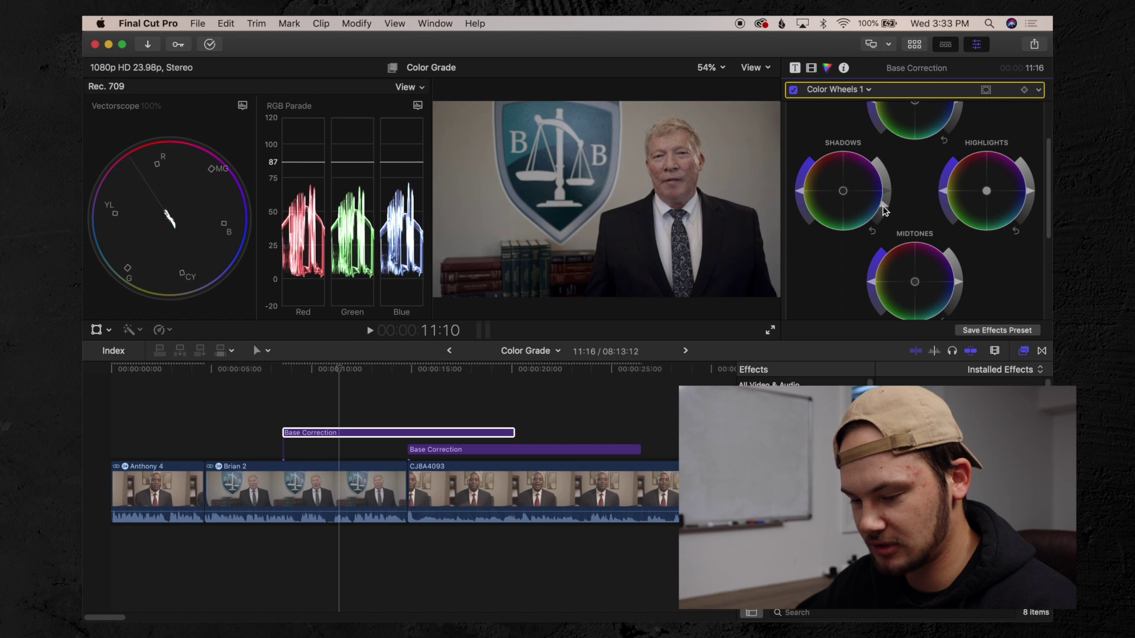
pyautogui.moveTo(1033, 195); pyautogui.dragTo(1030, 175)
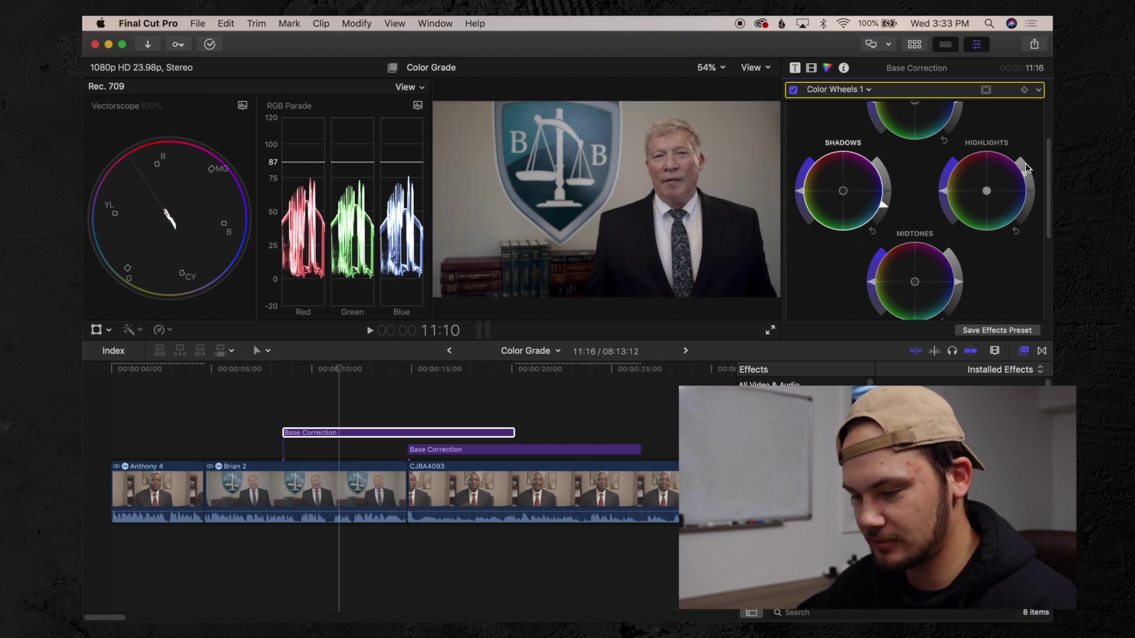
pyautogui.moveTo(1025, 167); pyautogui.dragTo(1021, 154)
pyautogui.scroll(4, 893, 184)
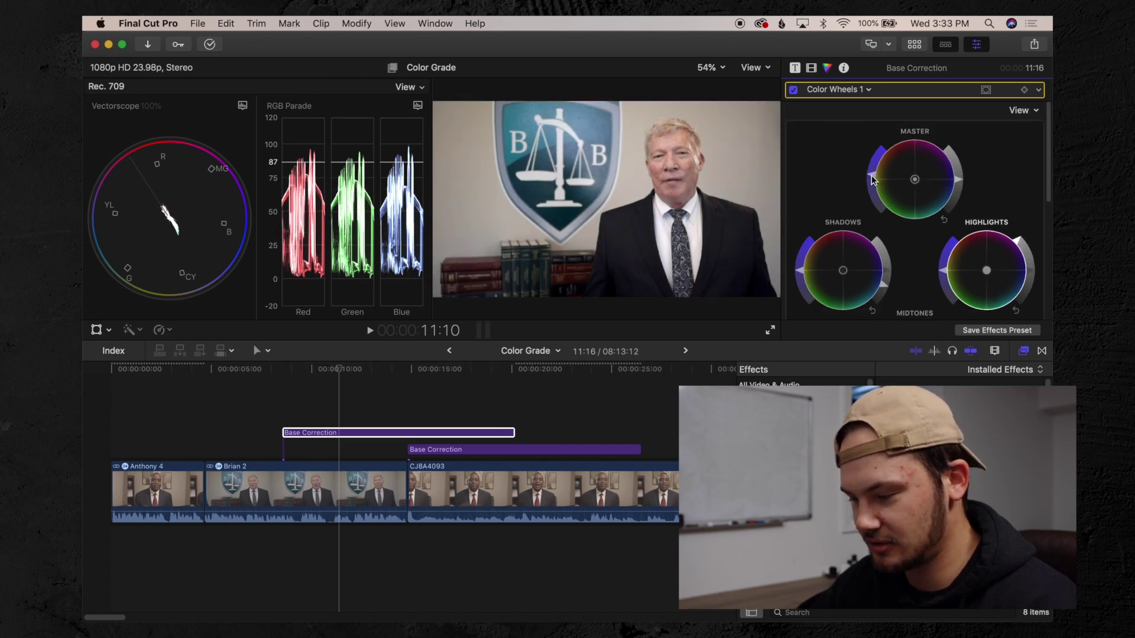
pyautogui.click(830, 89)
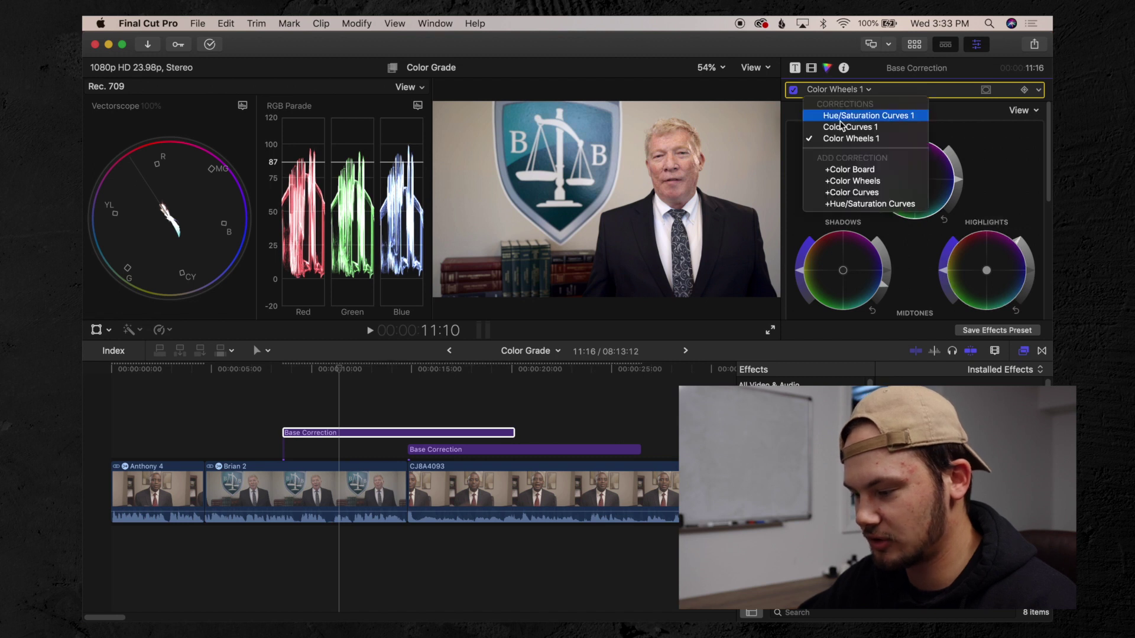
pyautogui.click(876, 139)
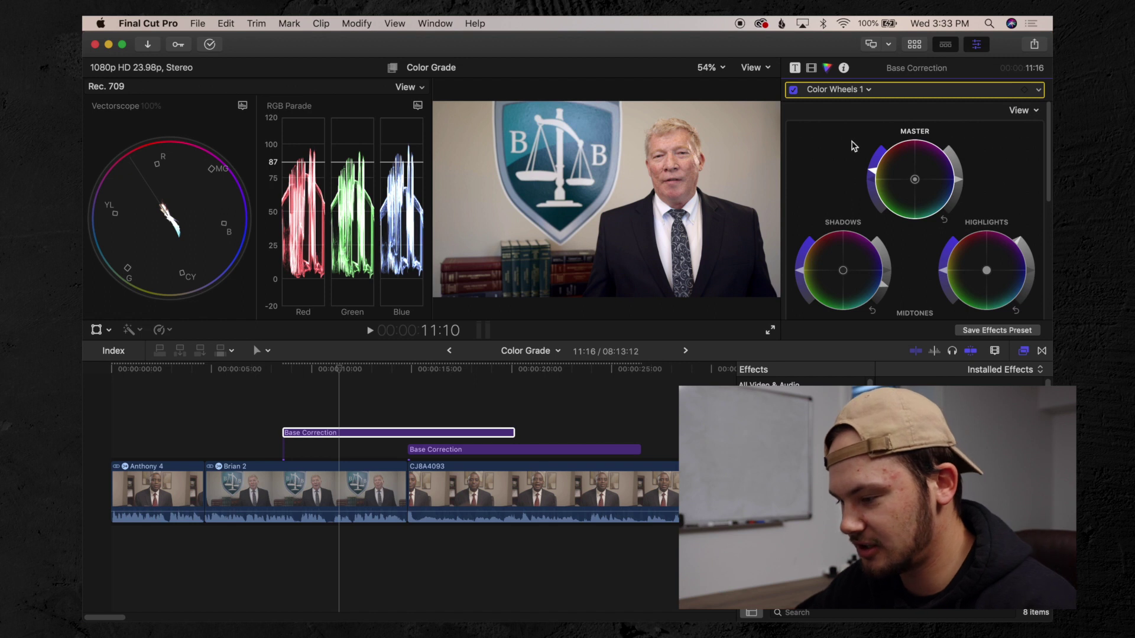
# Trace a closed mask around the white shirt beside the tie with the first Draw Mask, using the Linear shape type
pyautogui.press('ctrl+super+4')
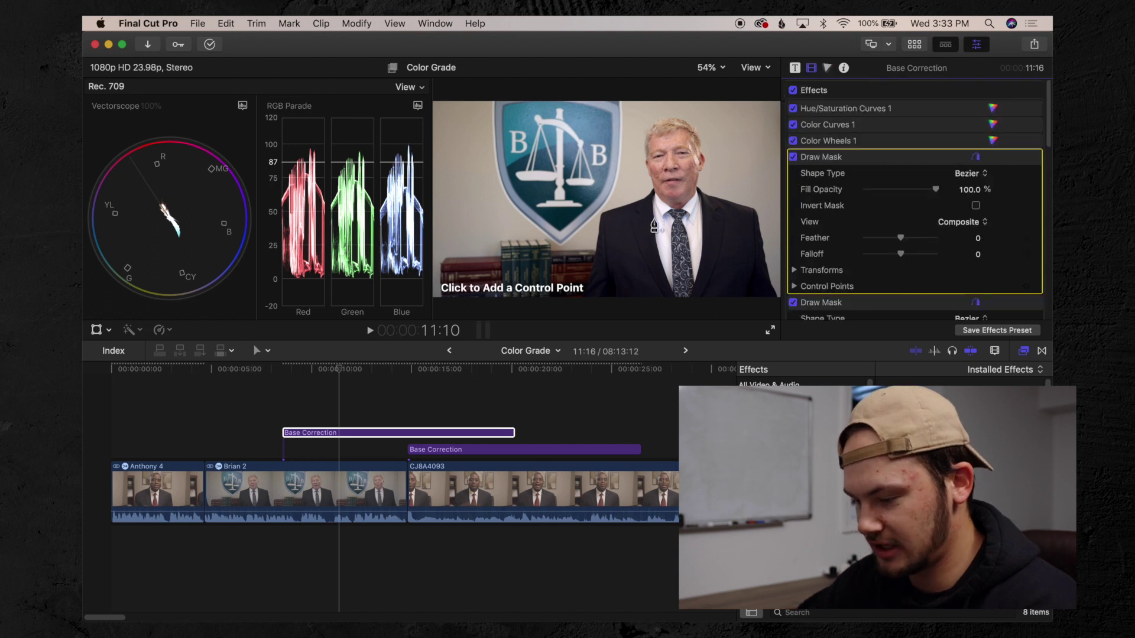
pyautogui.click(660, 259)
pyautogui.click(655, 218)
pyautogui.click(668, 227)
pyautogui.click(669, 240)
pyautogui.click(669, 278)
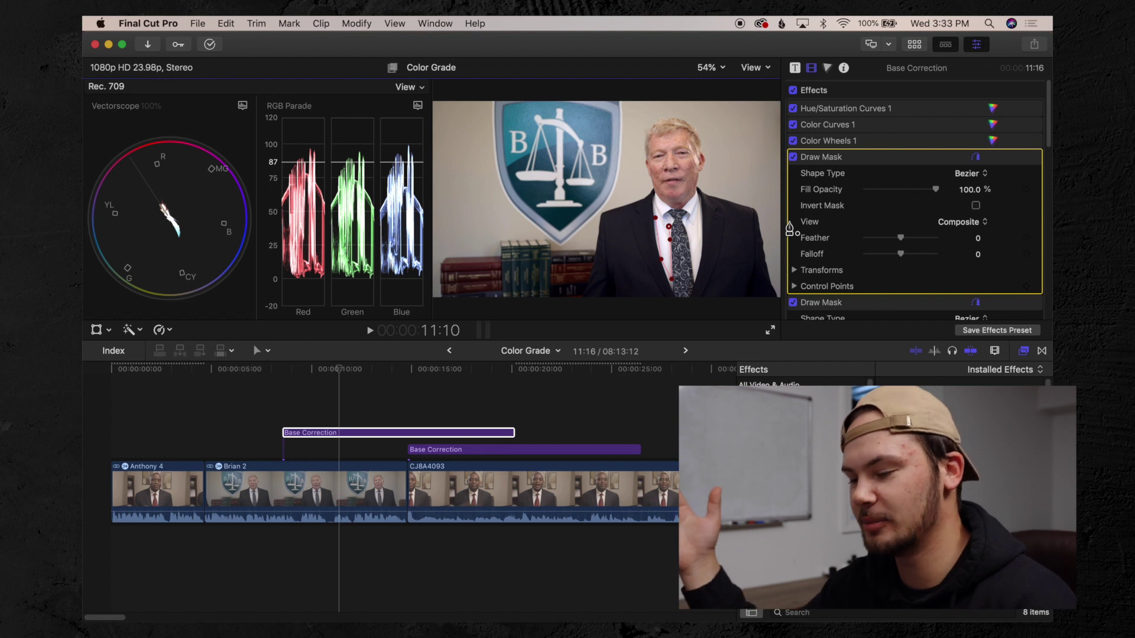
pyautogui.press('c')
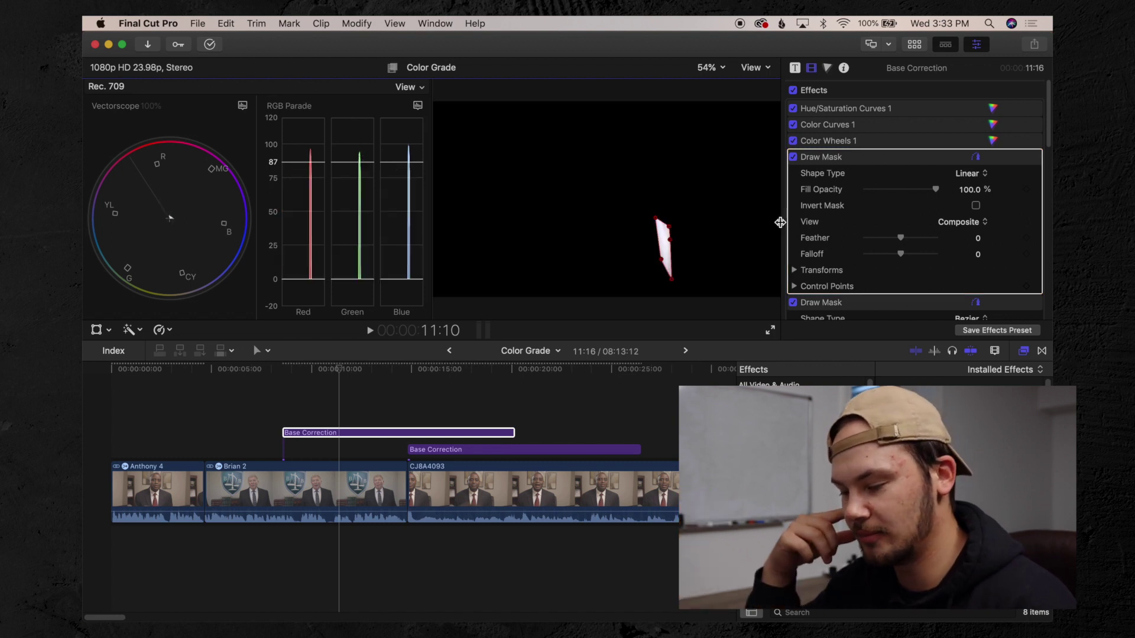
# White balance the masked shirt in Color Wheels 1 by setting Temperature to 5353 and Tint to -6
pyautogui.click(849, 145)
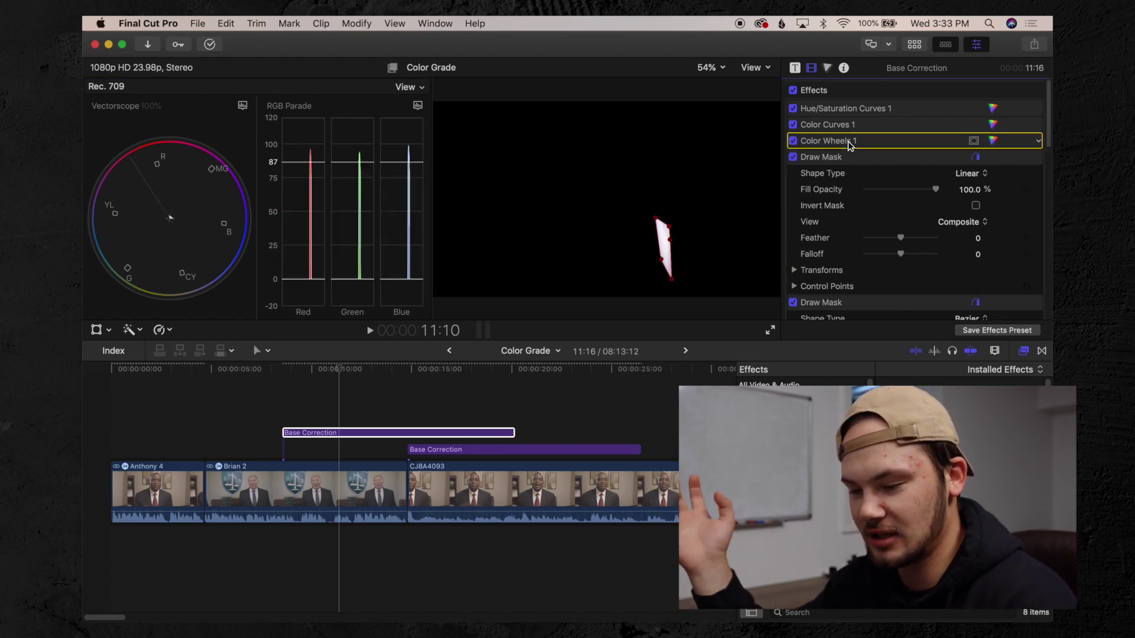
pyautogui.doubleClick(849, 145)
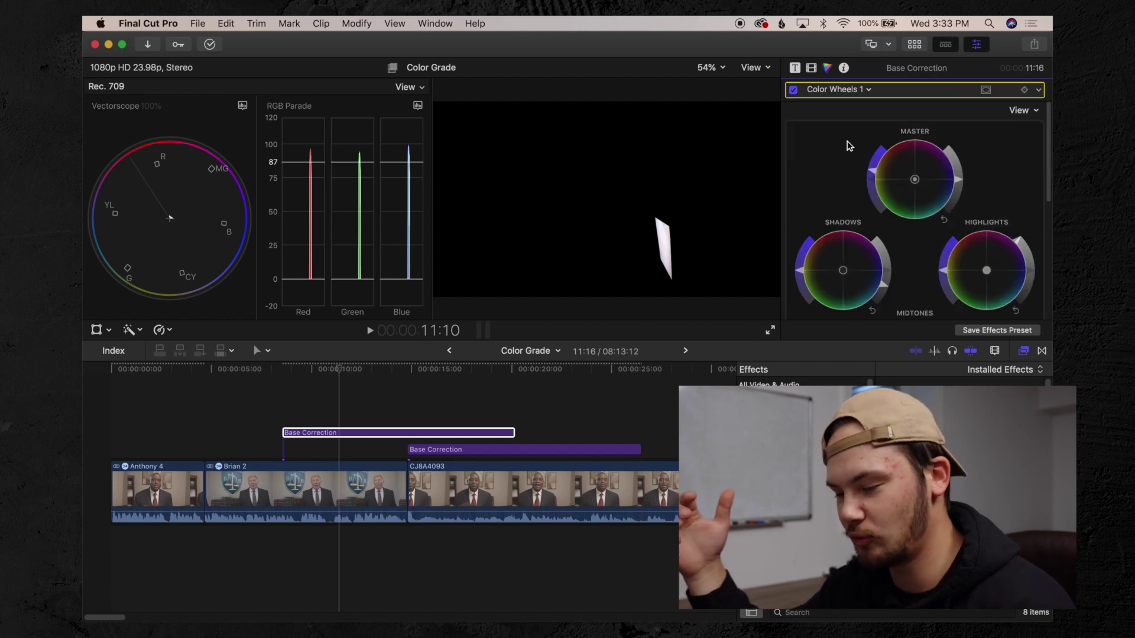
pyautogui.scroll(-10, 922, 174)
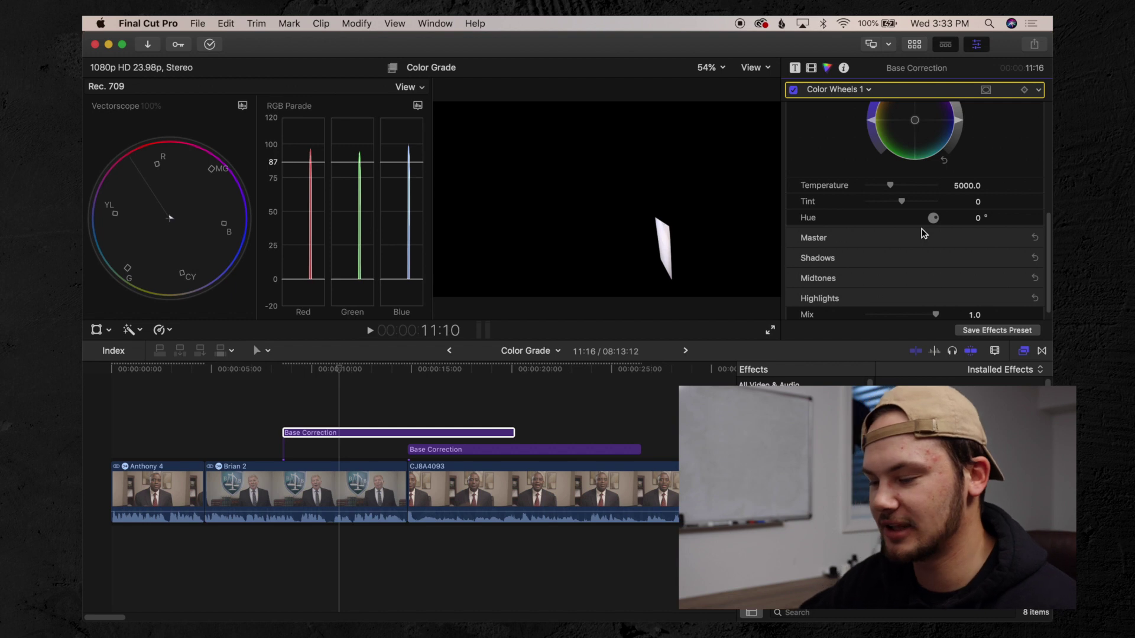
pyautogui.moveTo(890, 185); pyautogui.dragTo(892, 186)
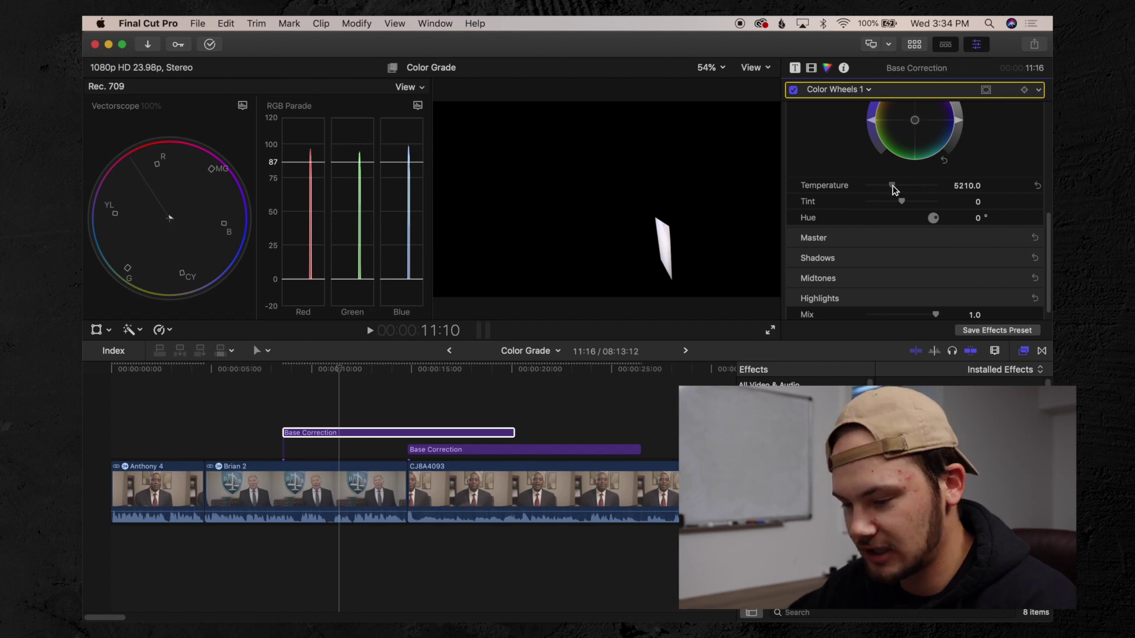
pyautogui.moveTo(893, 188); pyautogui.dragTo(894, 189)
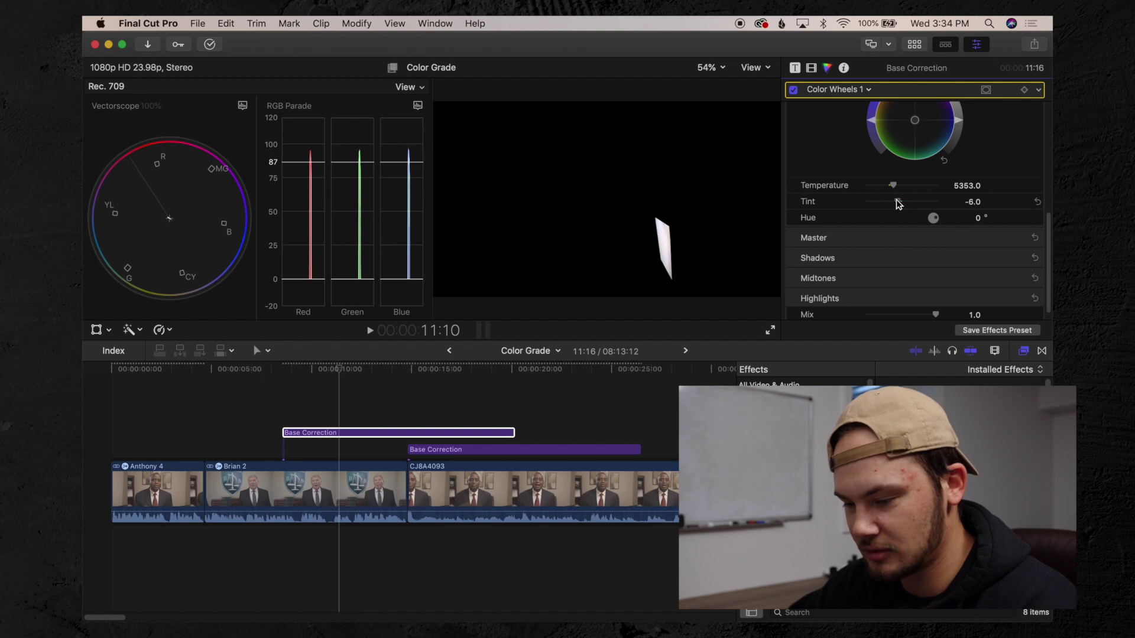
# Disable the first Draw Mask and add a control point in the upper part of the Luma curve in Color Curves 1
pyautogui.scroll(5, 857, 148)
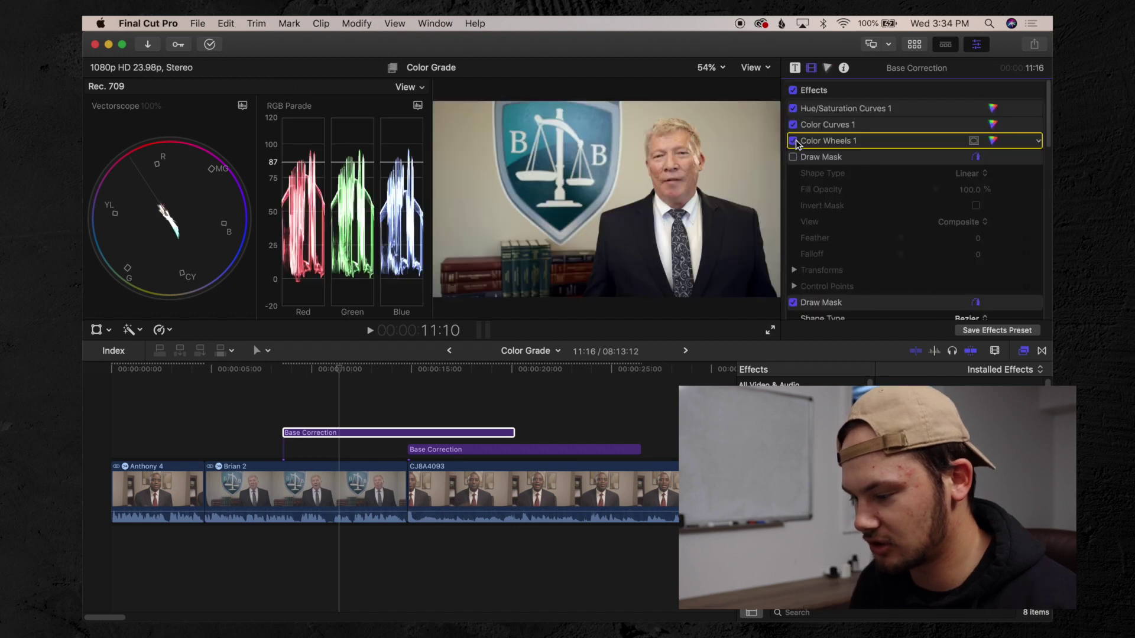
pyautogui.doubleClick(828, 124)
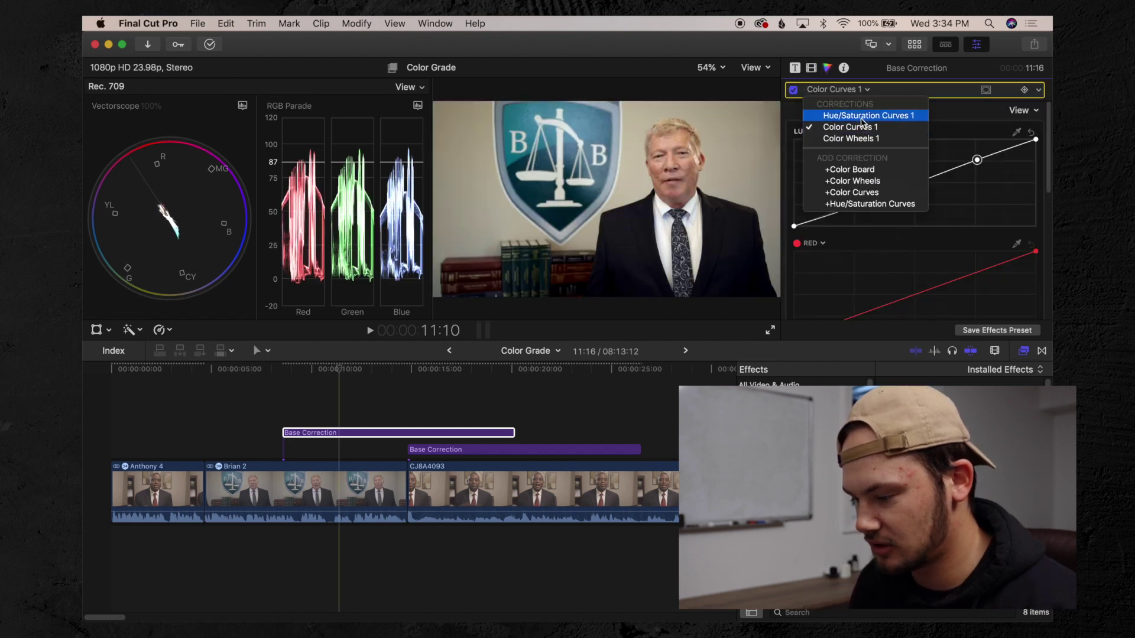
# Trace a closed mask around the man's face with the second Draw Mask, using the Linear shape type
pyautogui.click(812, 69)
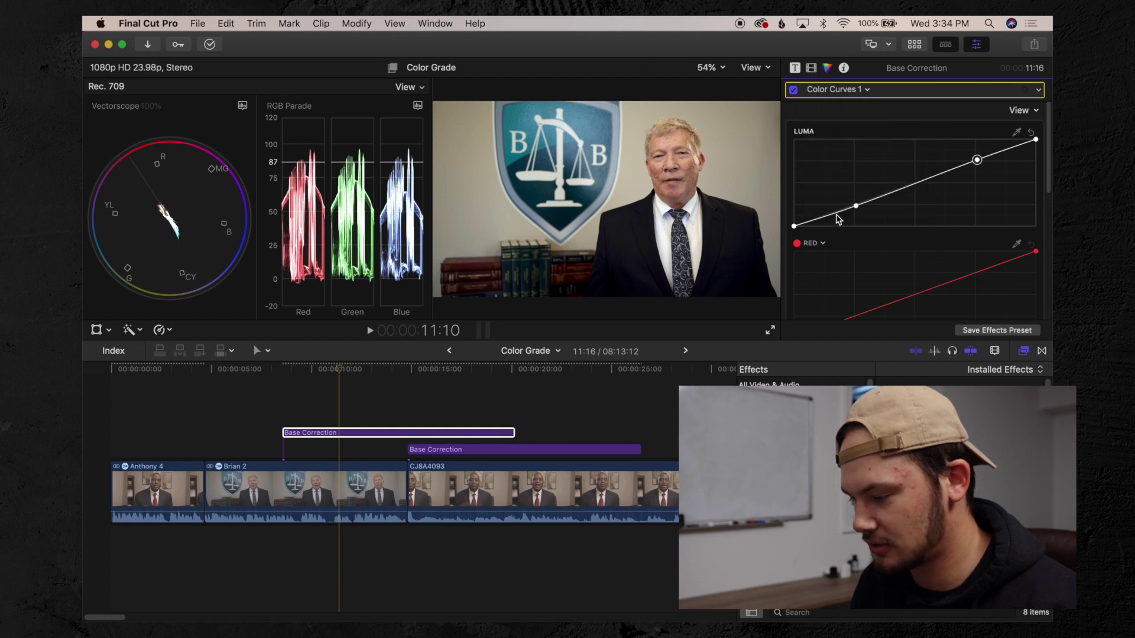
pyautogui.press('super+6')
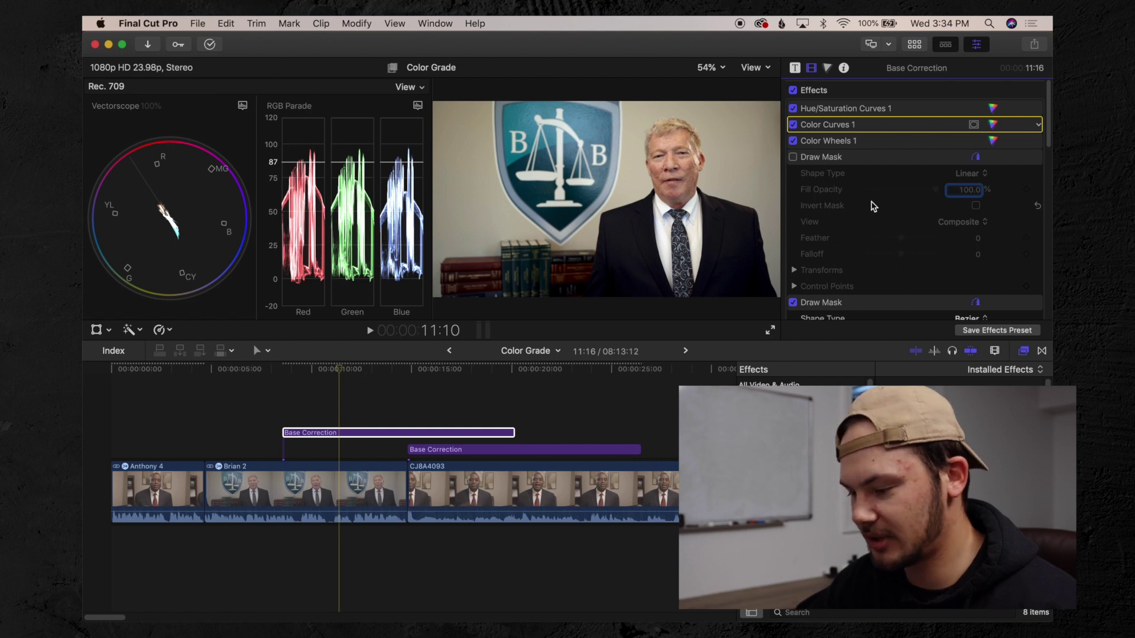
pyautogui.scroll(-4, 873, 206)
pyautogui.click(919, 196)
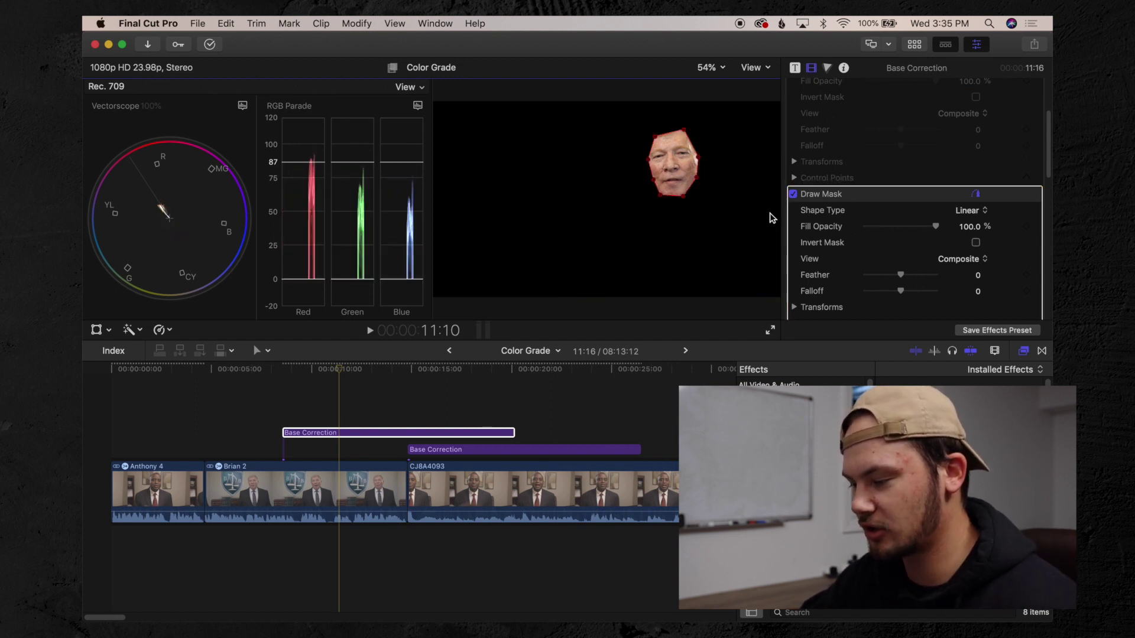
pyautogui.scroll(4, 863, 130)
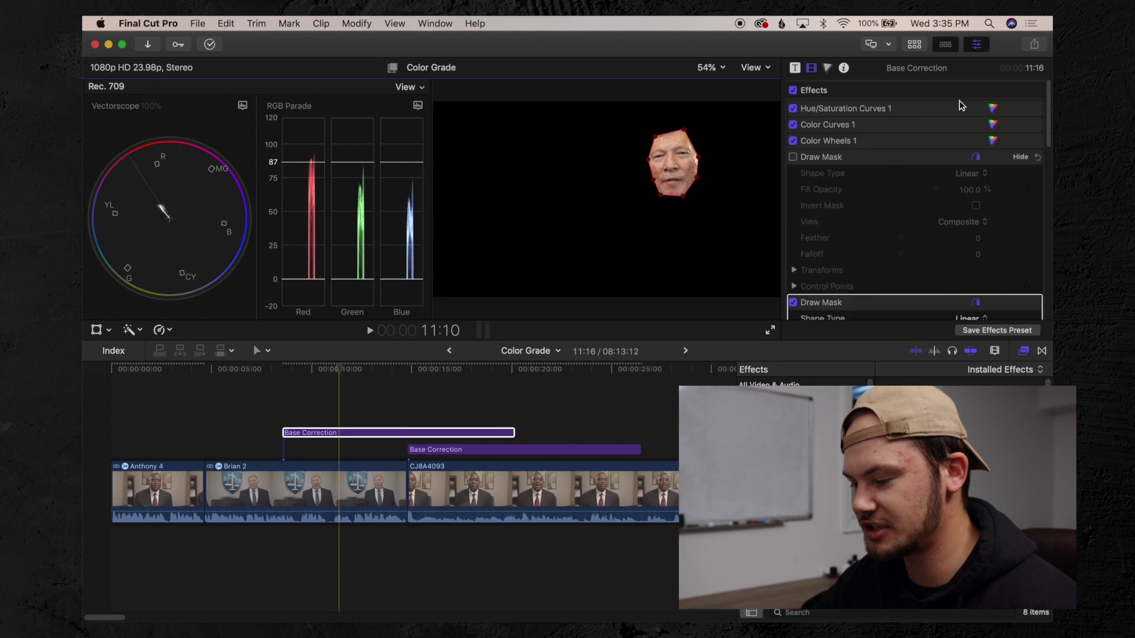
# Sample the masked skin with the Hue vs Hue eyedropper in Hue/Saturation Curves 1 and raise the red control point slightly
pyautogui.click(876, 108)
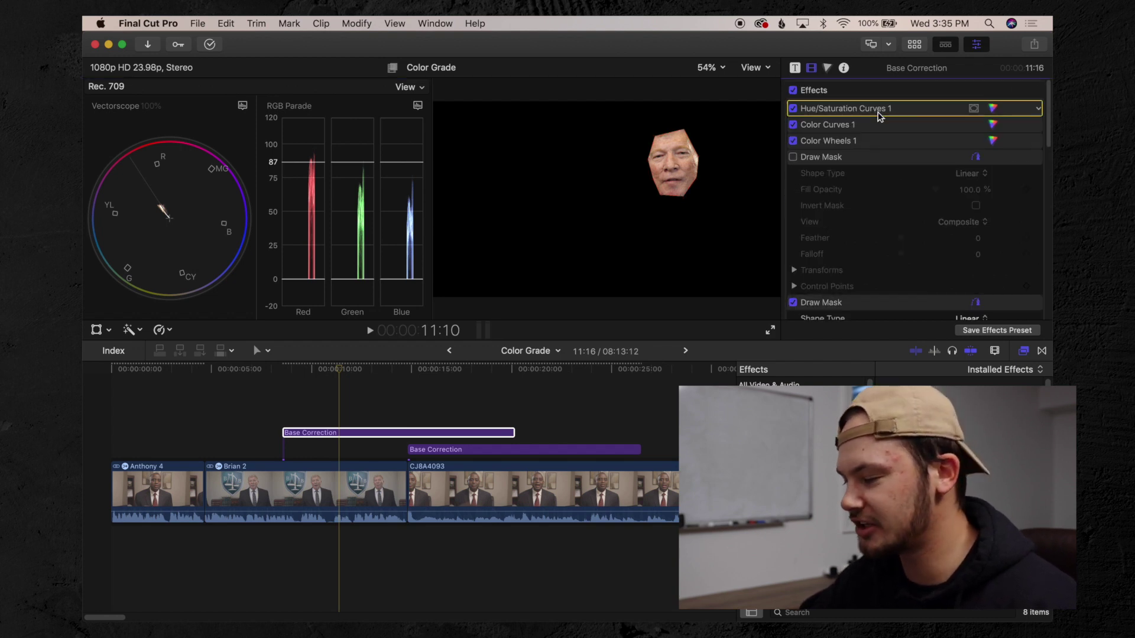
pyautogui.doubleClick(880, 108)
pyautogui.click(1020, 134)
pyautogui.click(706, 164)
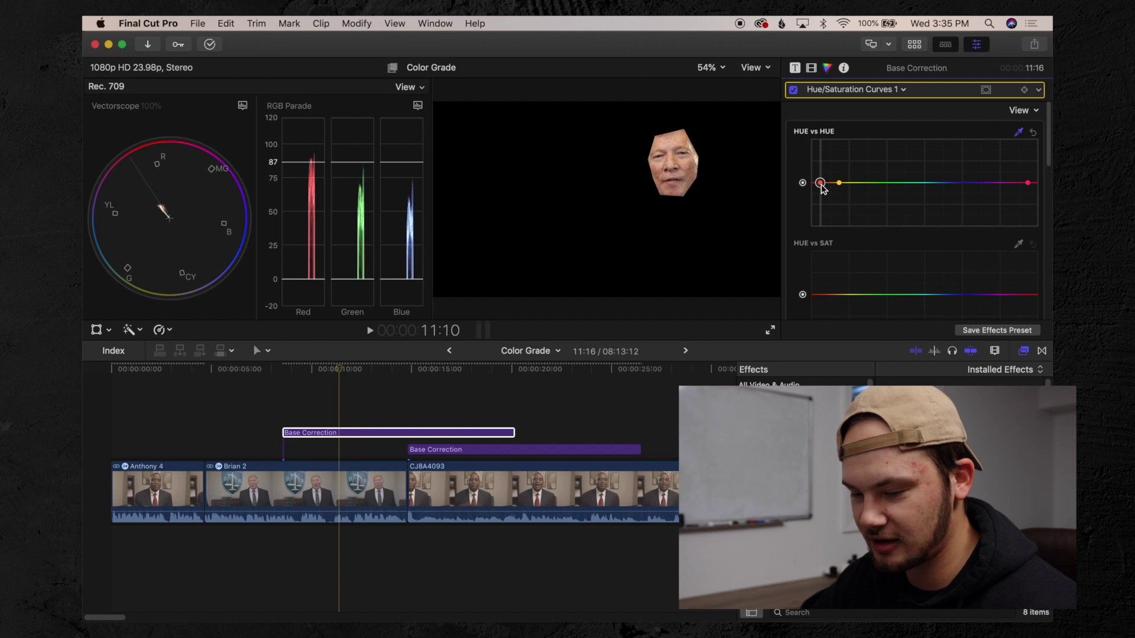
pyautogui.moveTo(821, 184); pyautogui.dragTo(822, 181)
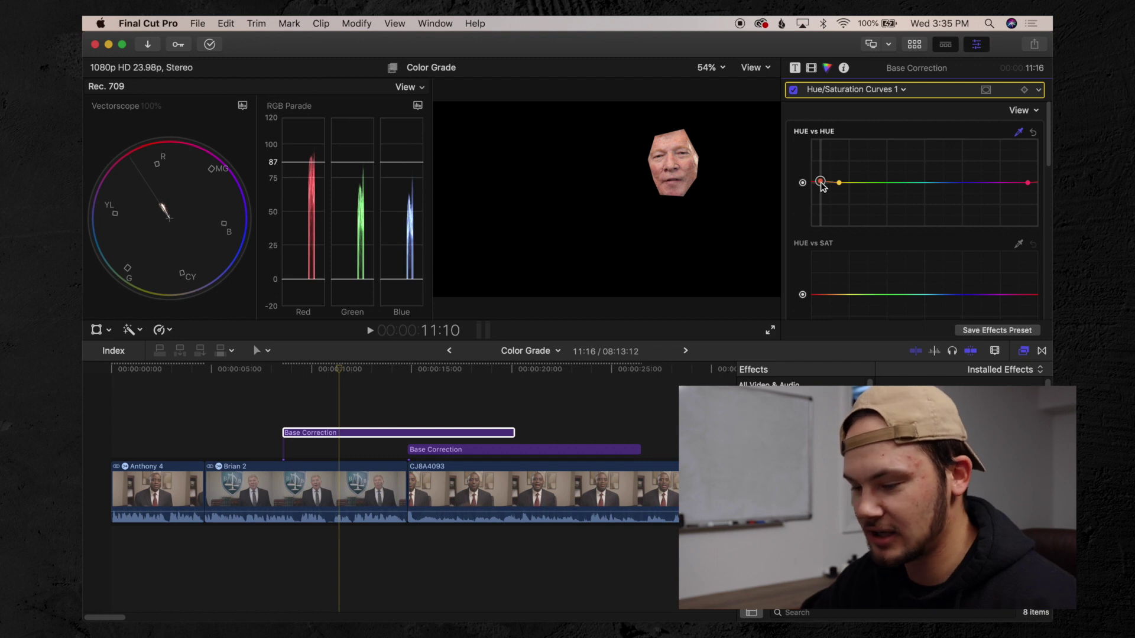
# Switch Hue/Saturation Curves 1 off and on to compare the masked skin tone with and without the correction
pyautogui.click(793, 90)
pyautogui.click(794, 90)
pyautogui.click(794, 90)
pyautogui.click(793, 90)
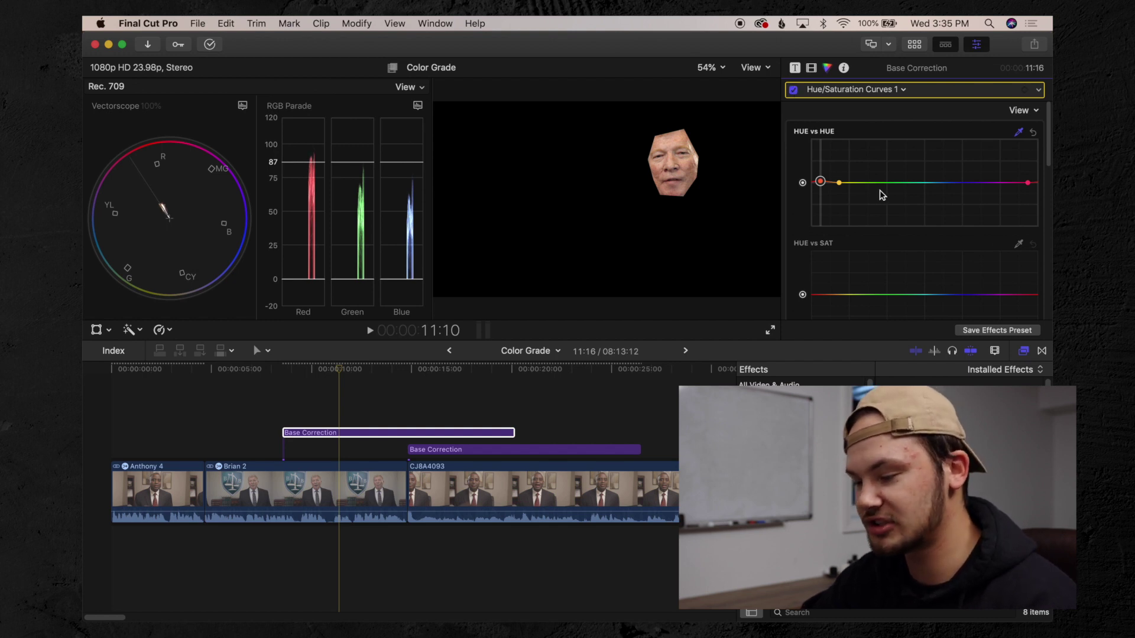
# Disable the second Draw Mask to bring back the full frame
pyautogui.click(809, 70)
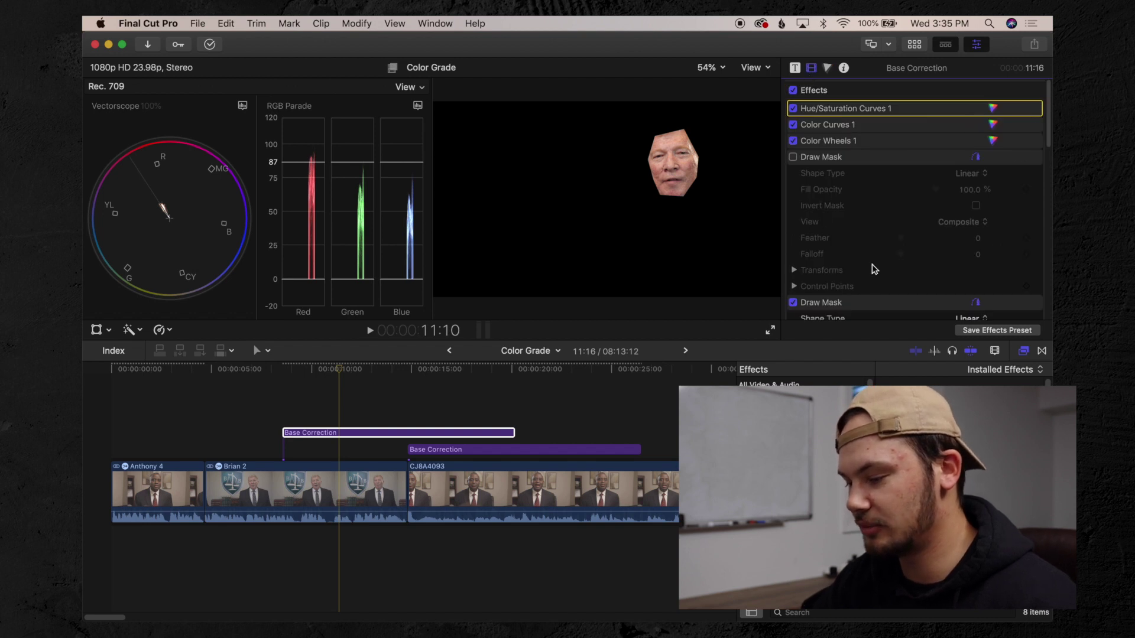
pyautogui.scroll(-5, 1050, 151)
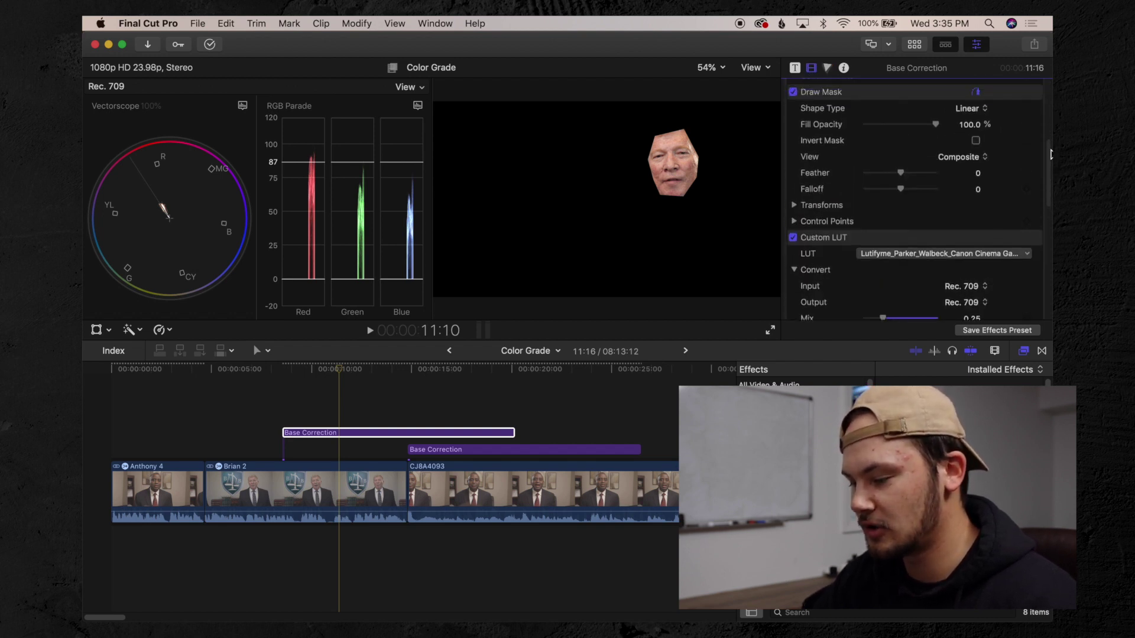
pyautogui.scroll(2, 1050, 154)
pyautogui.click(975, 131)
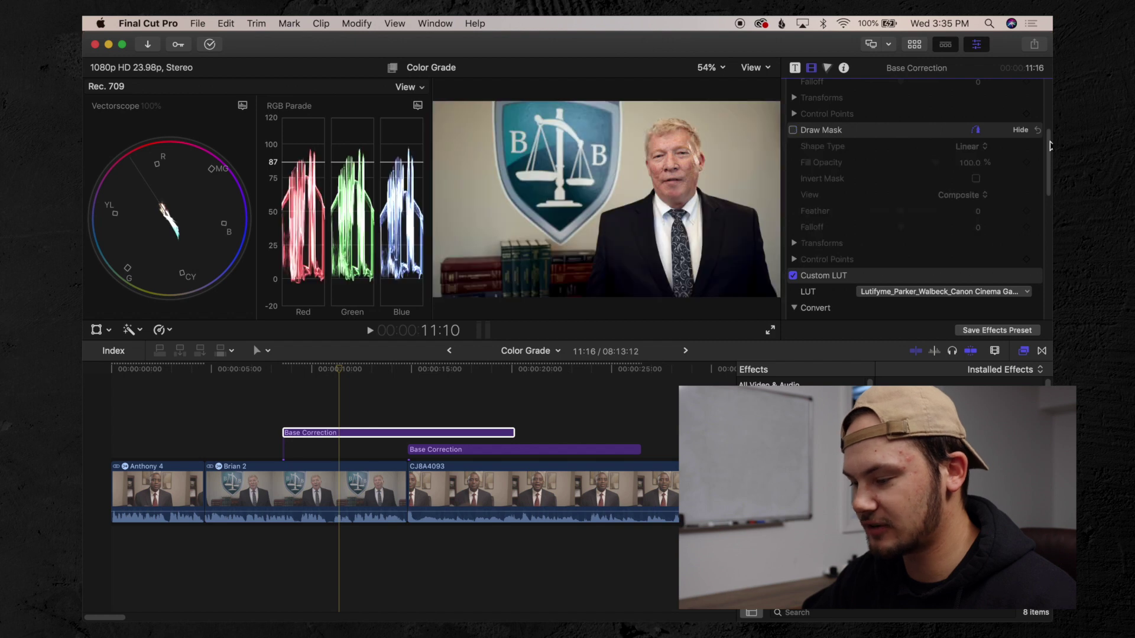
pyautogui.scroll(5, 1050, 145)
# In Hue/Saturation Curves 1, shift the shield's hue toward green and pull both ends of the Luma vs Sat curve to the bottom
pyautogui.click(881, 108)
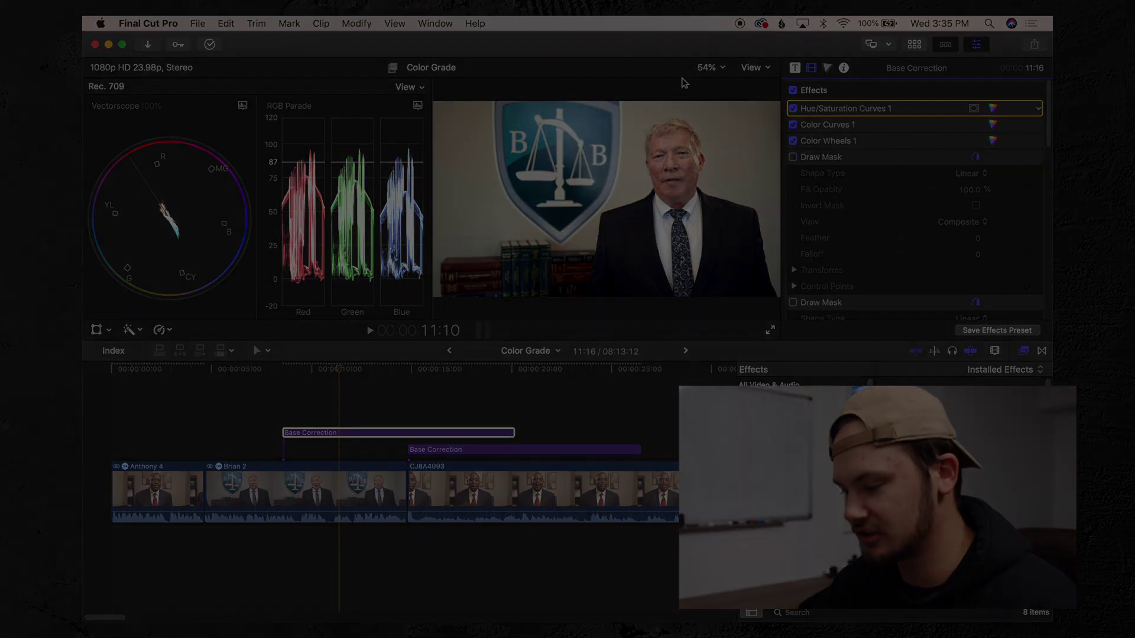
pyautogui.click(827, 68)
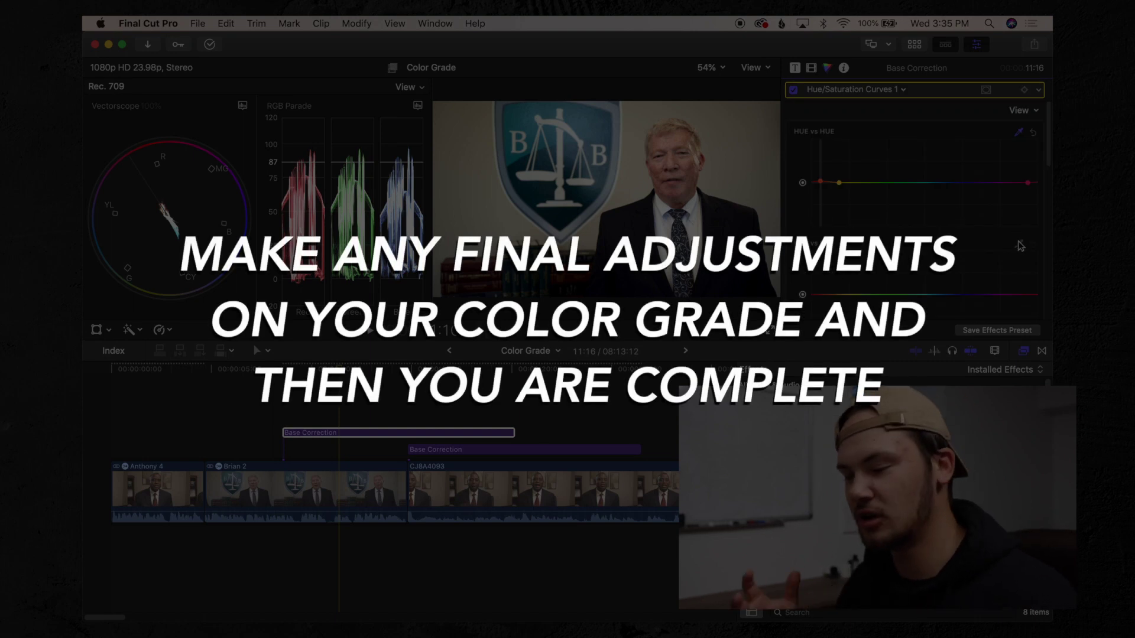
pyautogui.click(541, 110)
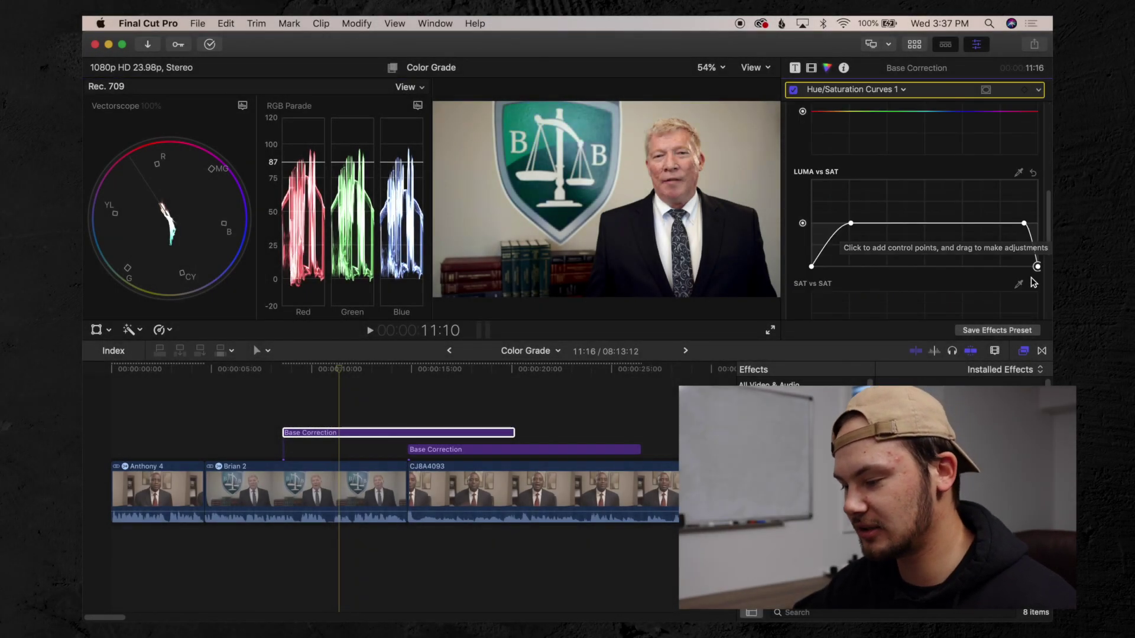
# Switch all effects of the Base Correction layer off and on to compare the grade with the ungraded footage
pyautogui.click(791, 90)
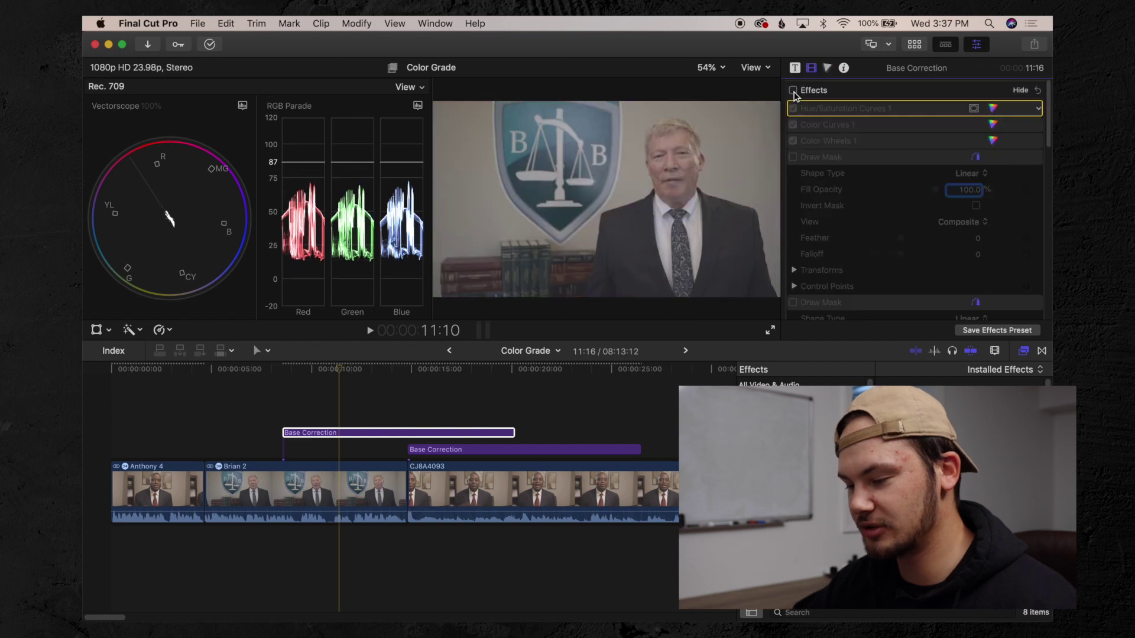
pyautogui.click(793, 91)
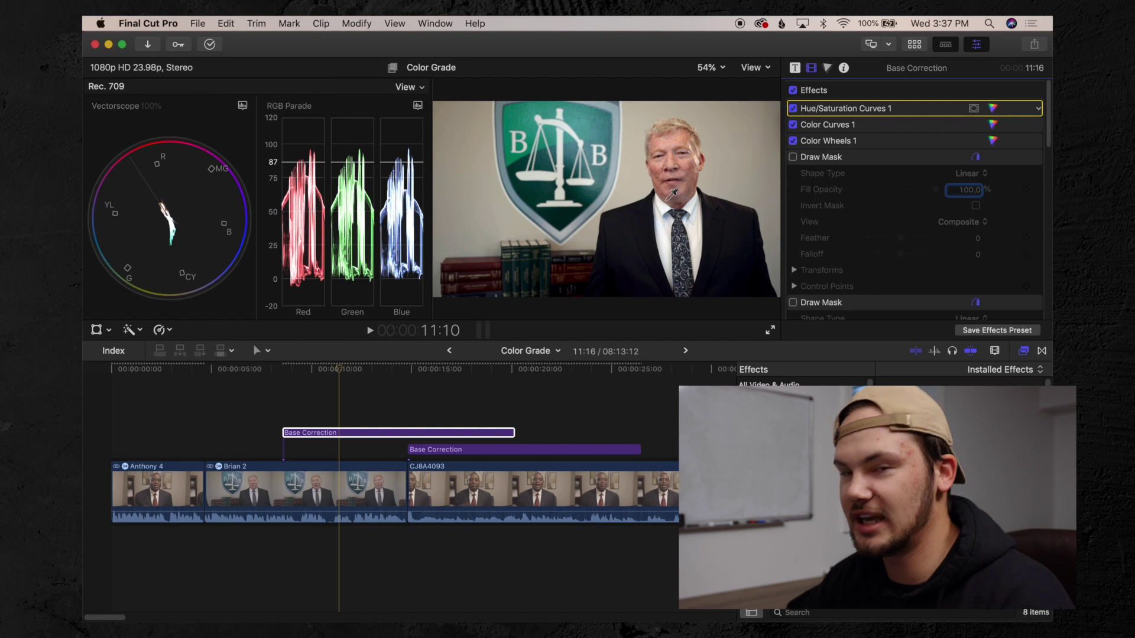
# Disable Color Wheels 1, Color Curves 1 and Hue/Saturation Curves 1 to examine the effect of the Custom LUT alone
pyautogui.click(792, 141)
pyautogui.click(793, 124)
pyautogui.click(793, 108)
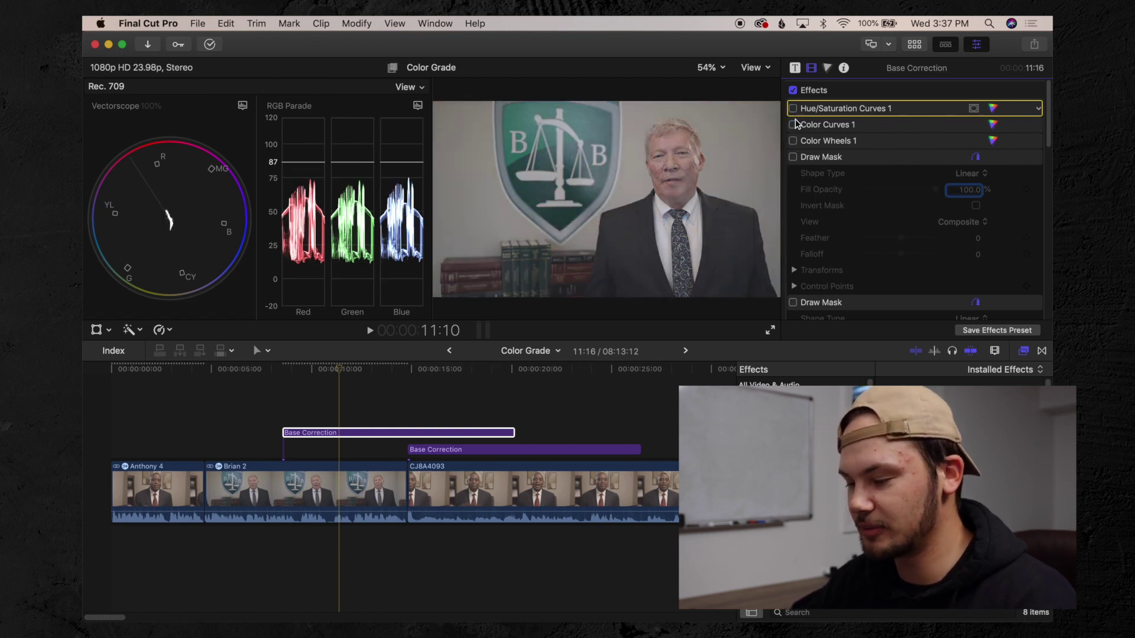
pyautogui.scroll(-2, 969, 217)
pyautogui.scroll(-3, 969, 218)
pyautogui.click(792, 247)
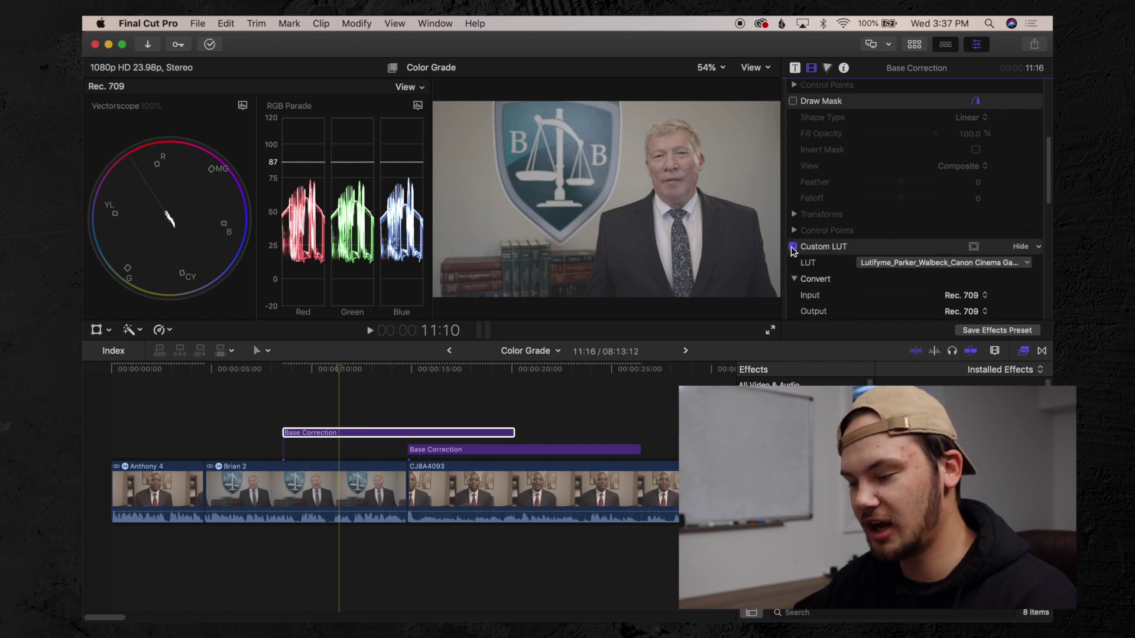
# Re-enable Color Wheels 1, Color Curves 1 and Hue/Saturation Curves 1 one by one to review each correction's contribution
pyautogui.scroll(5, 1044, 118)
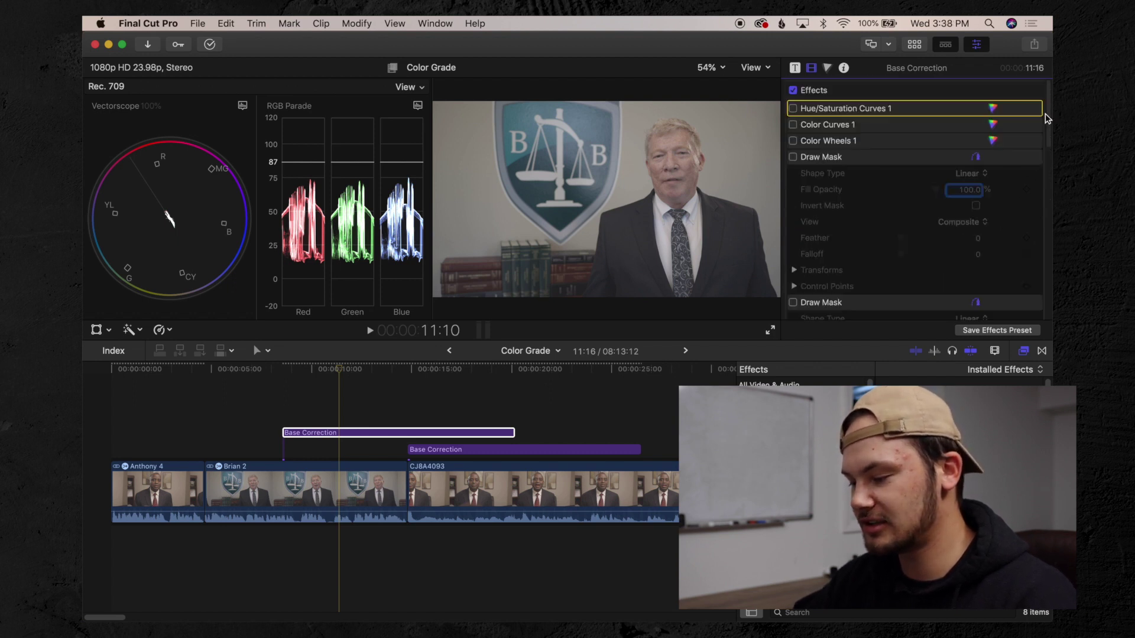
pyautogui.click(793, 140)
pyautogui.click(792, 124)
pyautogui.click(792, 108)
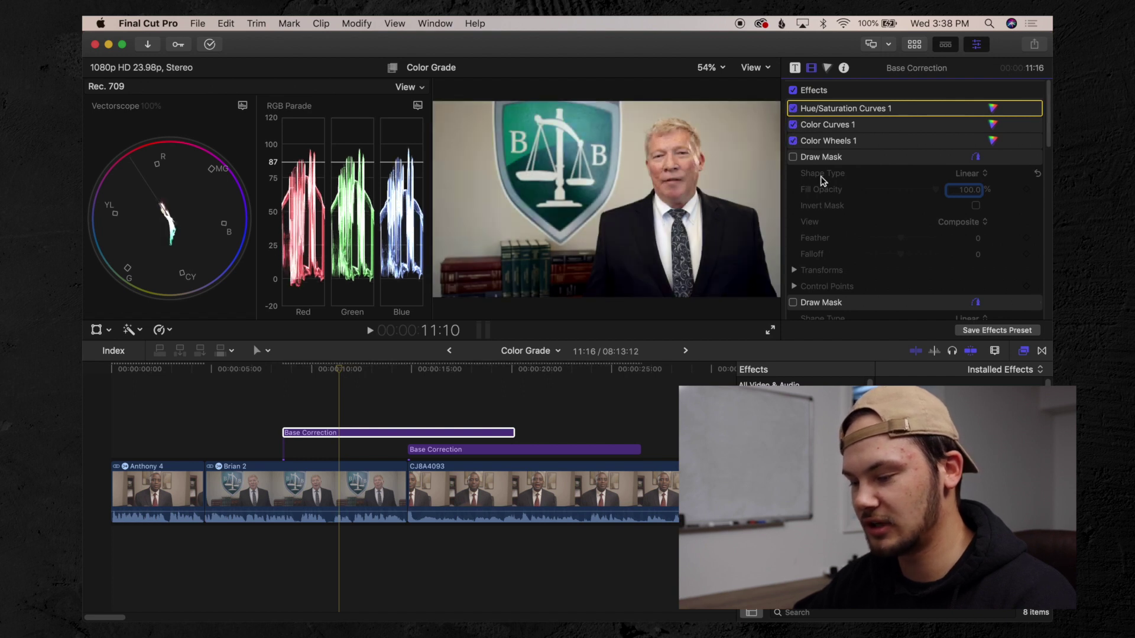